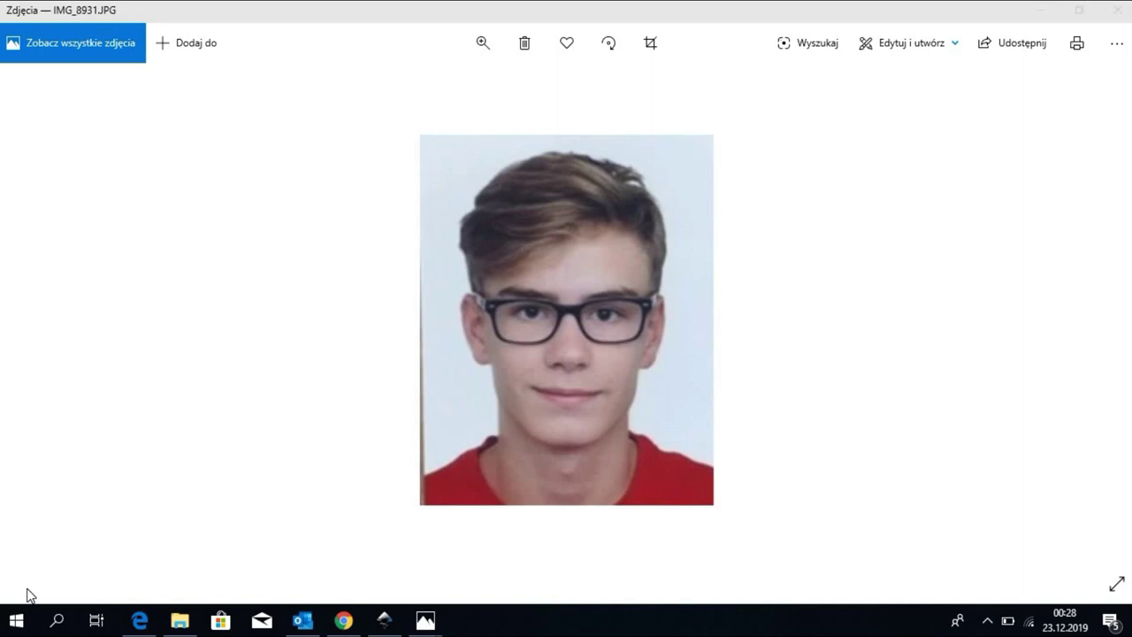
# Bring the second portrait, IMG_8977.JPG, to the front in Windows Photos.
pyautogui.hotkey('alt', 'Tab')
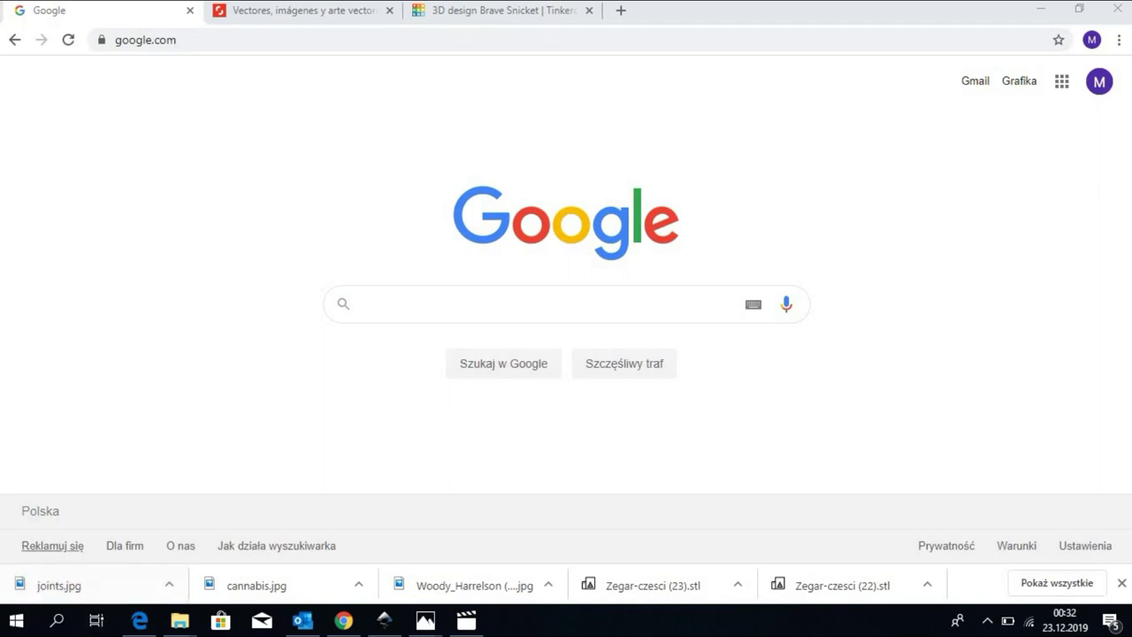
# Run a Google search for 'woody harrelson' by picking the suggestion after typing 'woody ha'.
pyautogui.click(473, 307)
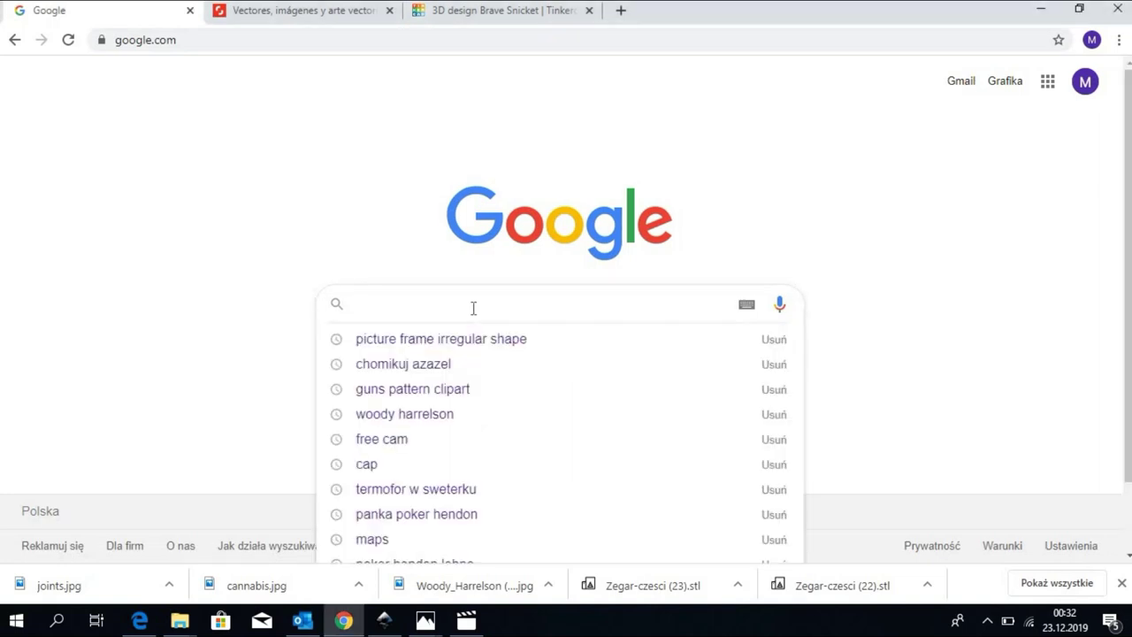
pyautogui.write('h')
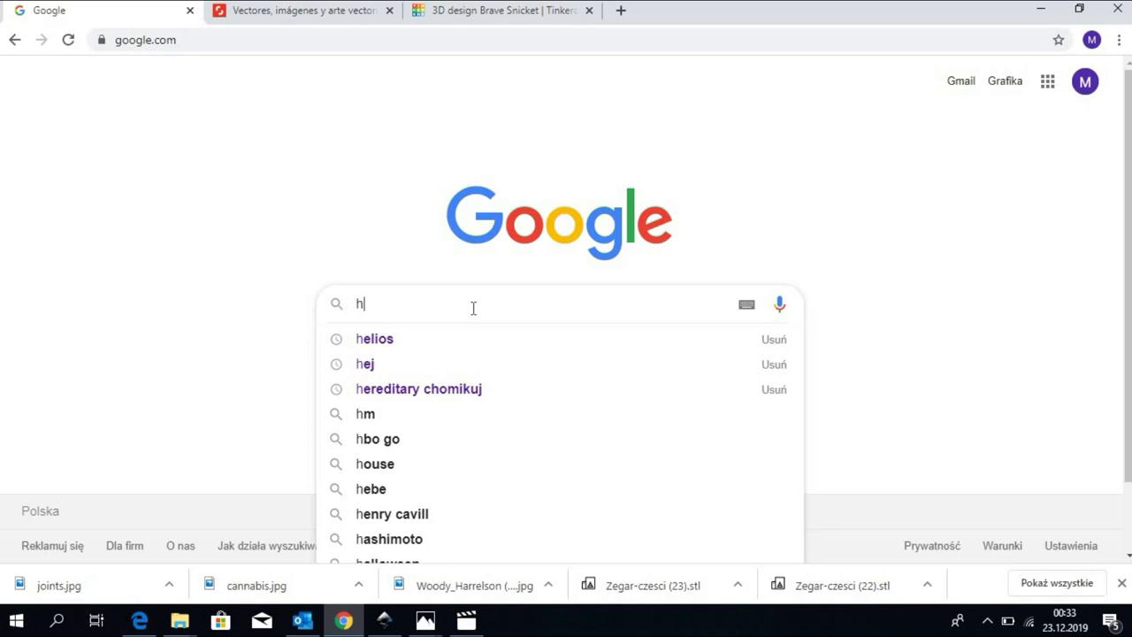
pyautogui.press('BackSpace')
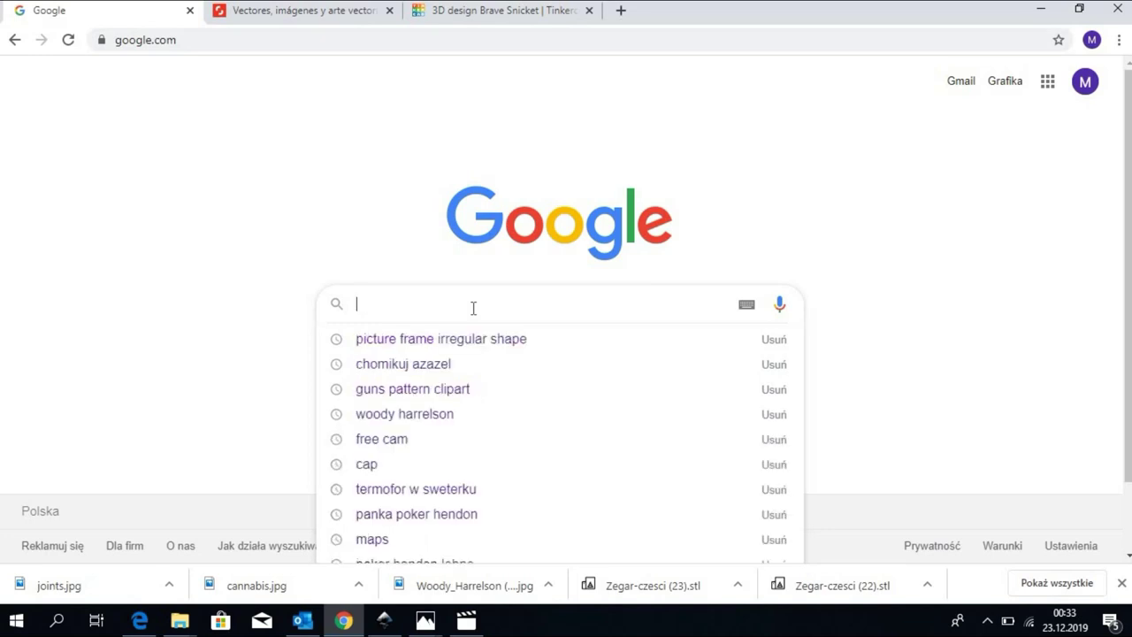
pyautogui.write('woody ')
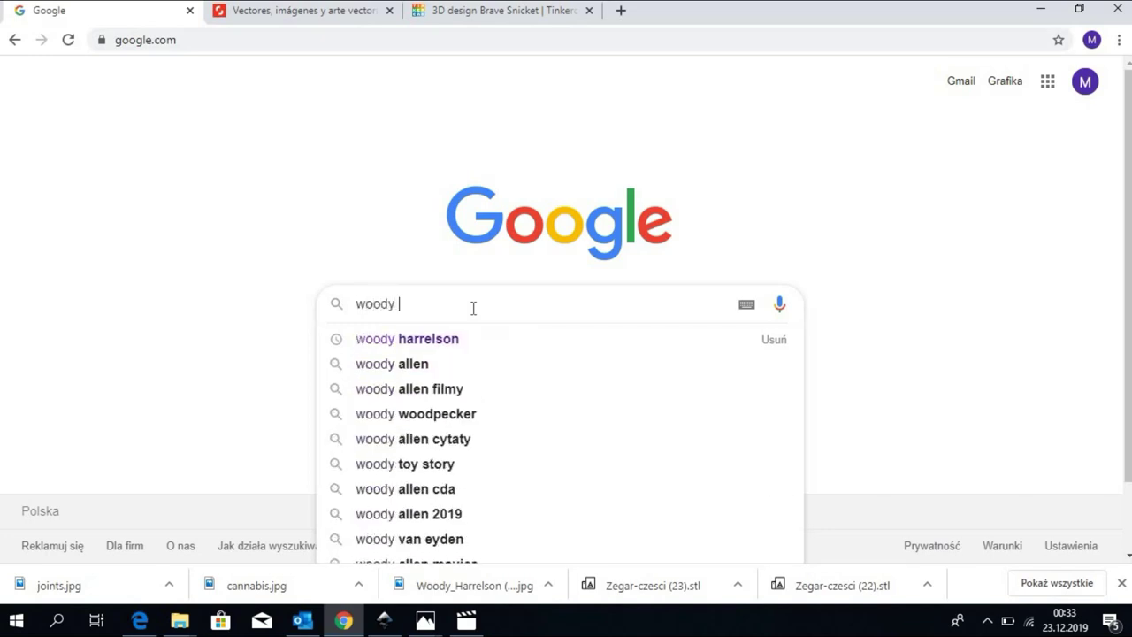
pyautogui.write('ha')
pyautogui.click(458, 339)
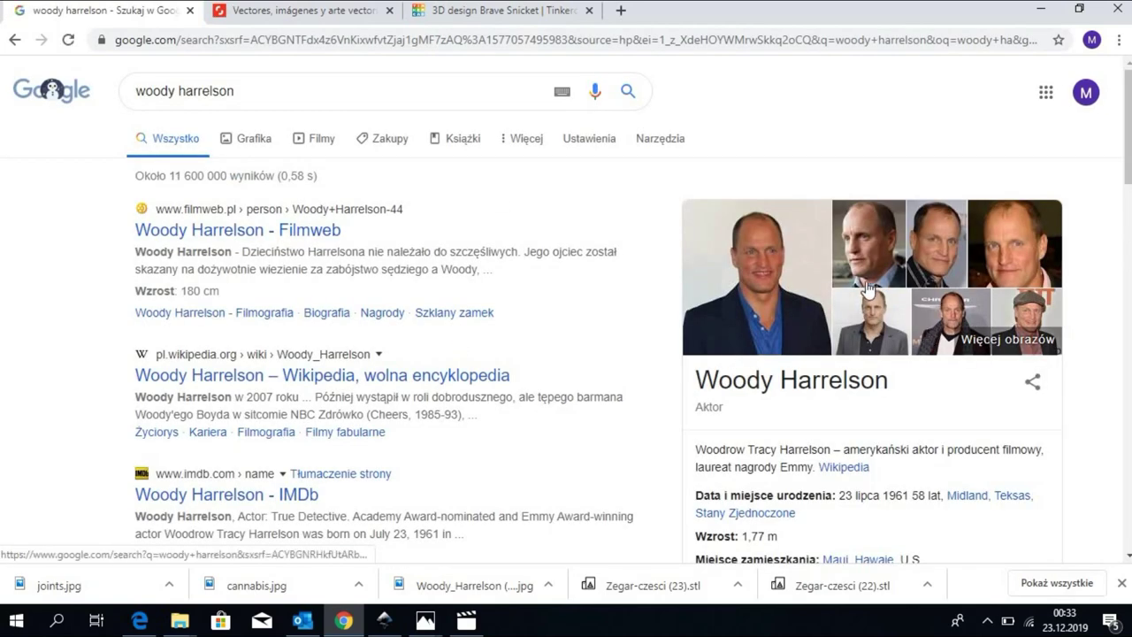
# Save the black-and-white portrait from the Grafika image results as Woody_Harrelson.jpg.
pyautogui.click(247, 139)
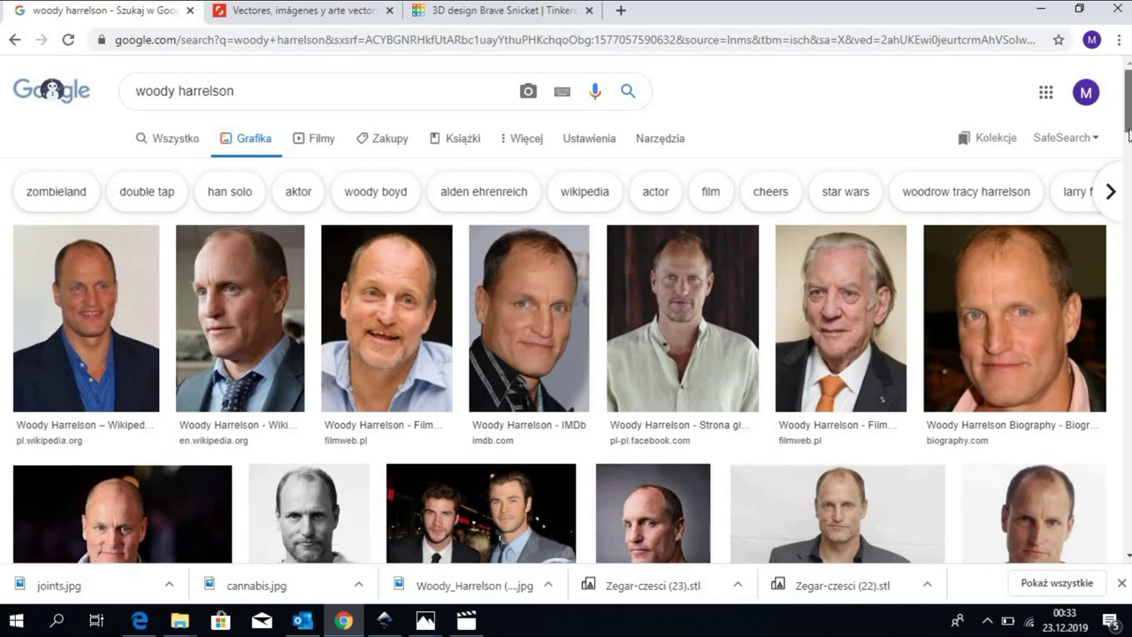
pyautogui.moveTo(1129, 133); pyautogui.dragTo(1128, 171)
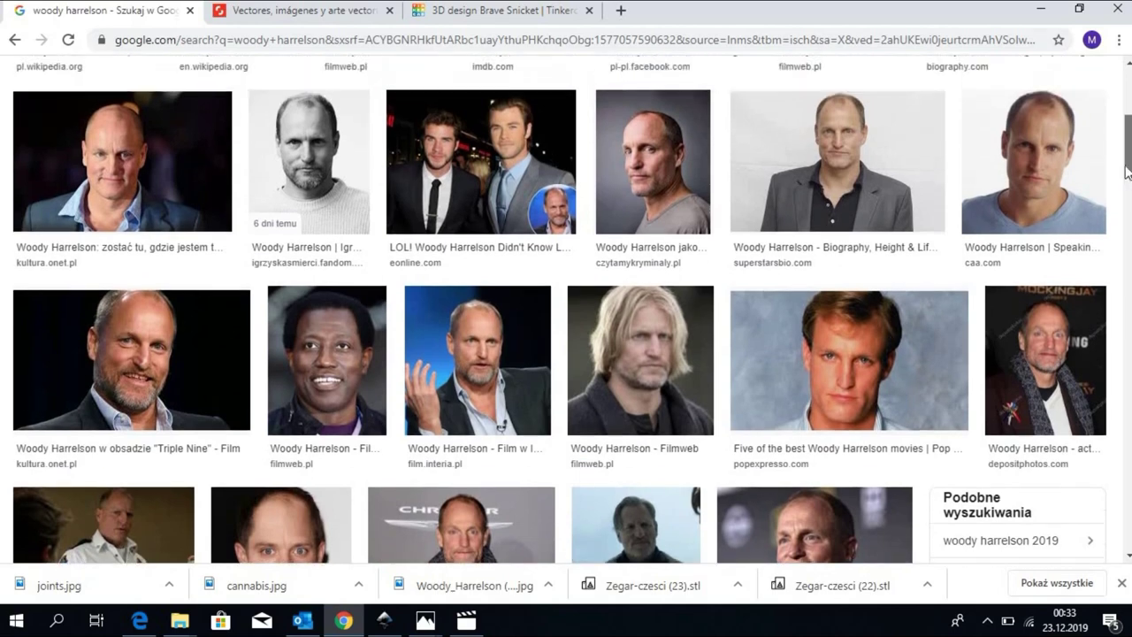
pyautogui.click(324, 178)
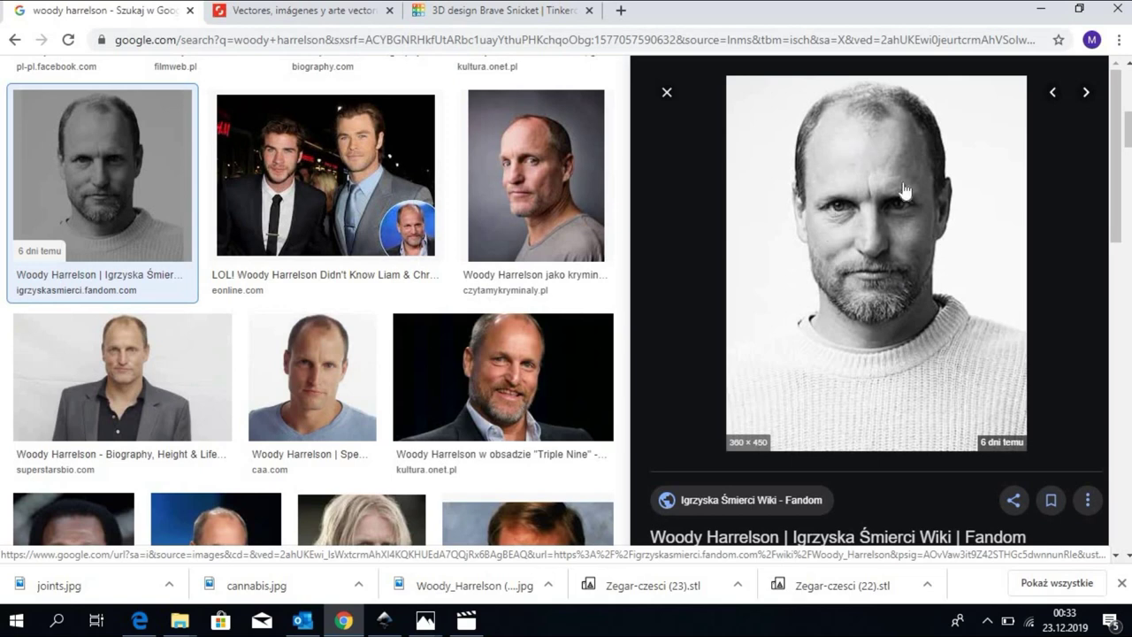
pyautogui.rightClick(841, 252)
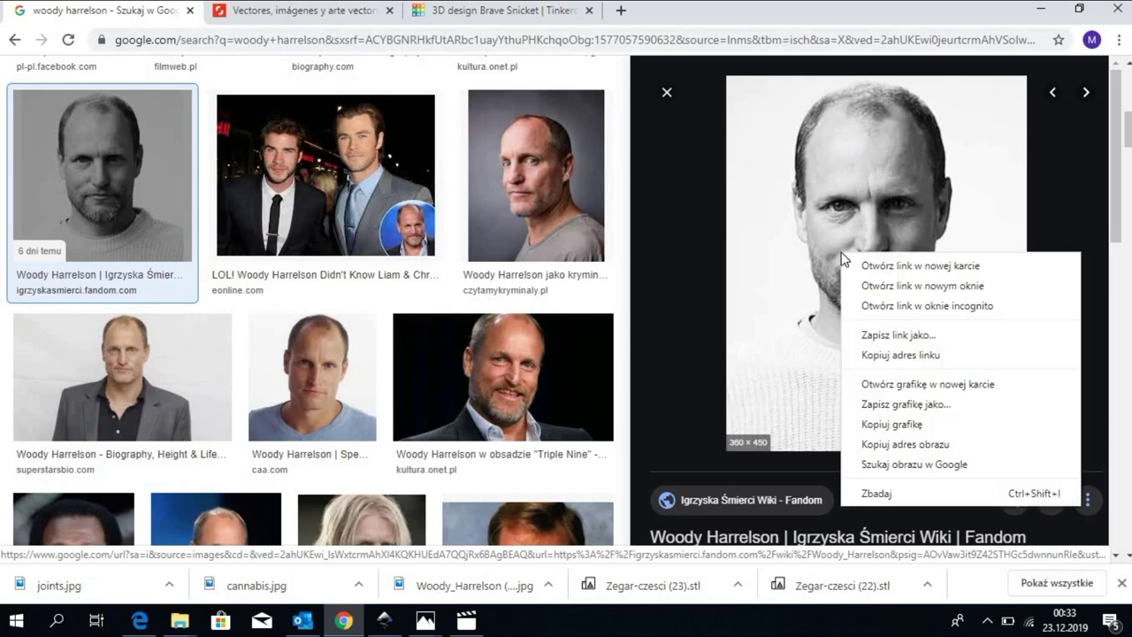
pyautogui.click(899, 406)
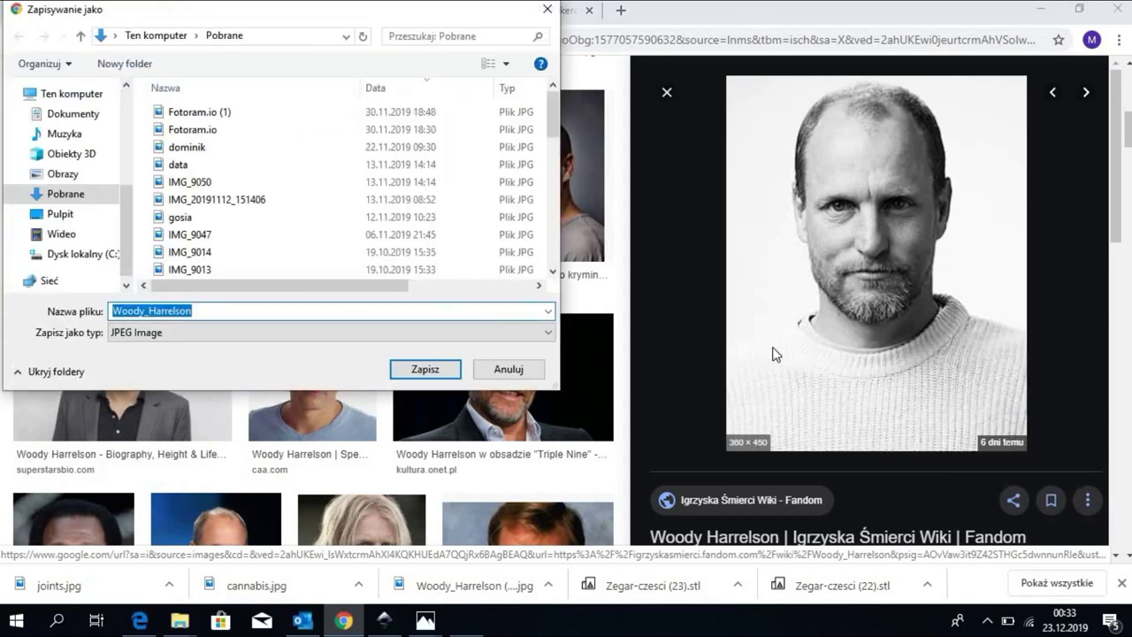
pyautogui.click(424, 369)
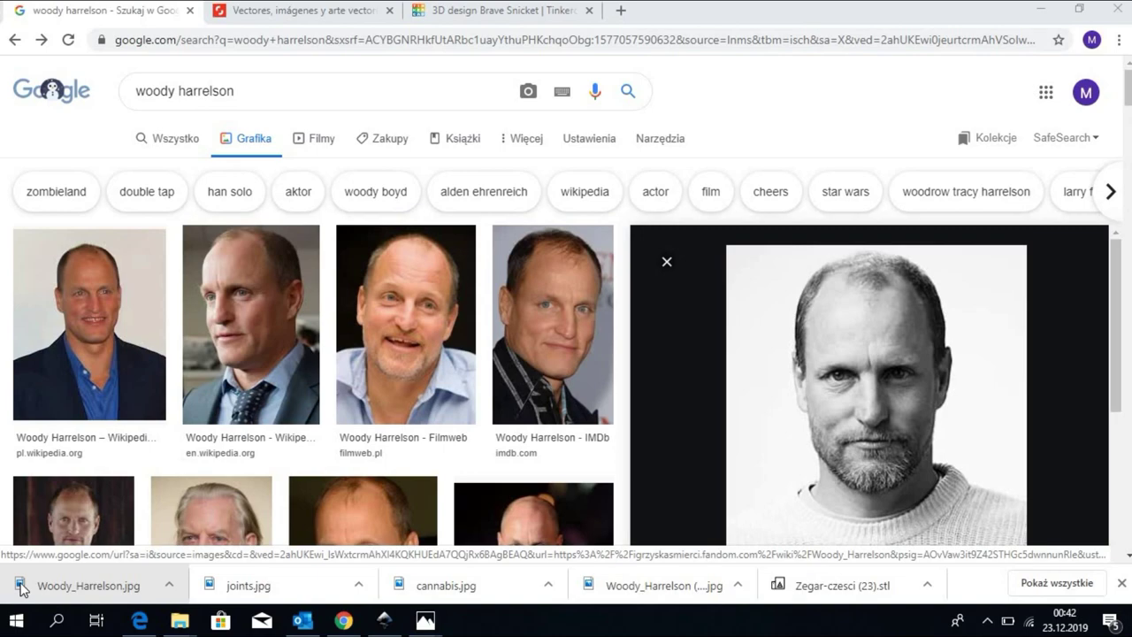
# Import and embed Woody_Harrelson.jpg into the Inkscape drawing and drag it onto the page.
pyautogui.hotkey('alt', 'Tab')
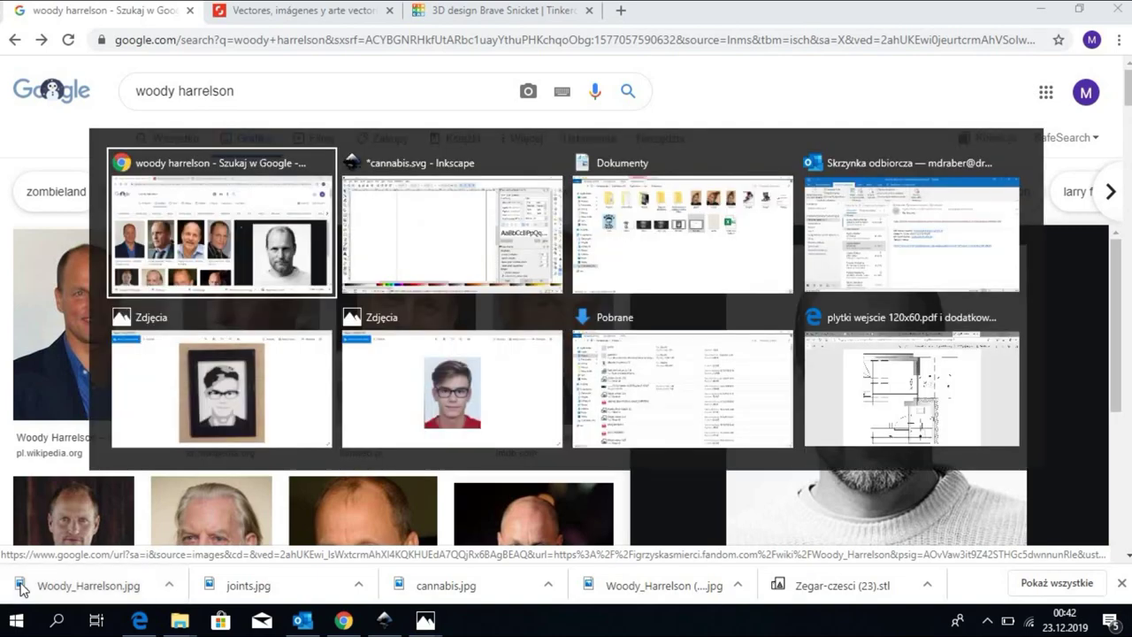
pyautogui.hotkey('alt', 'Tab')
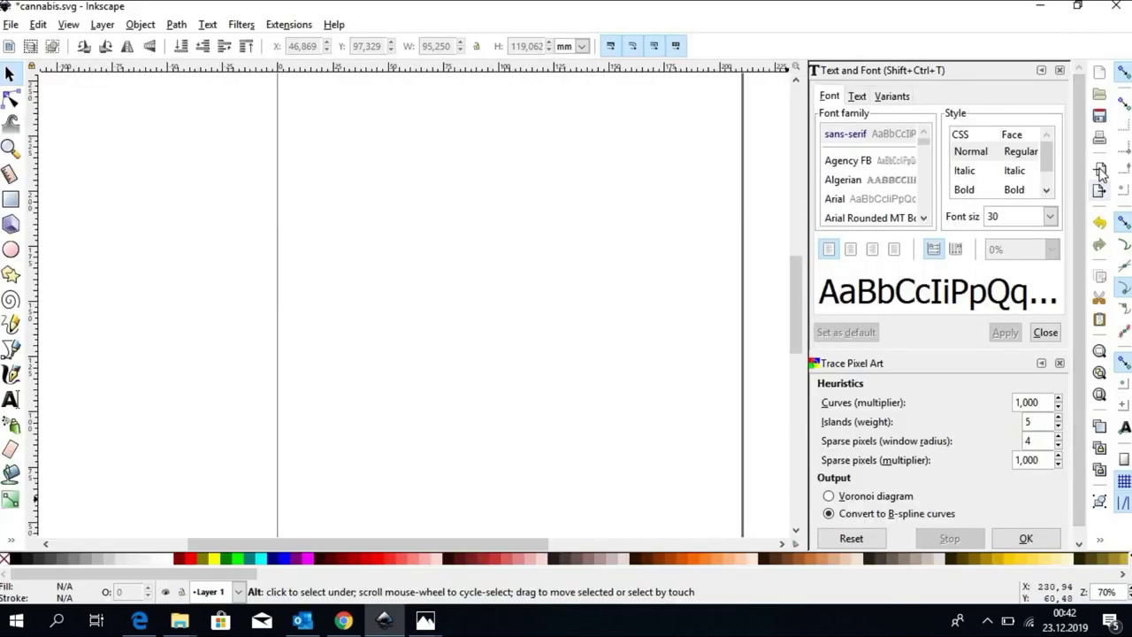
pyautogui.click(1102, 171)
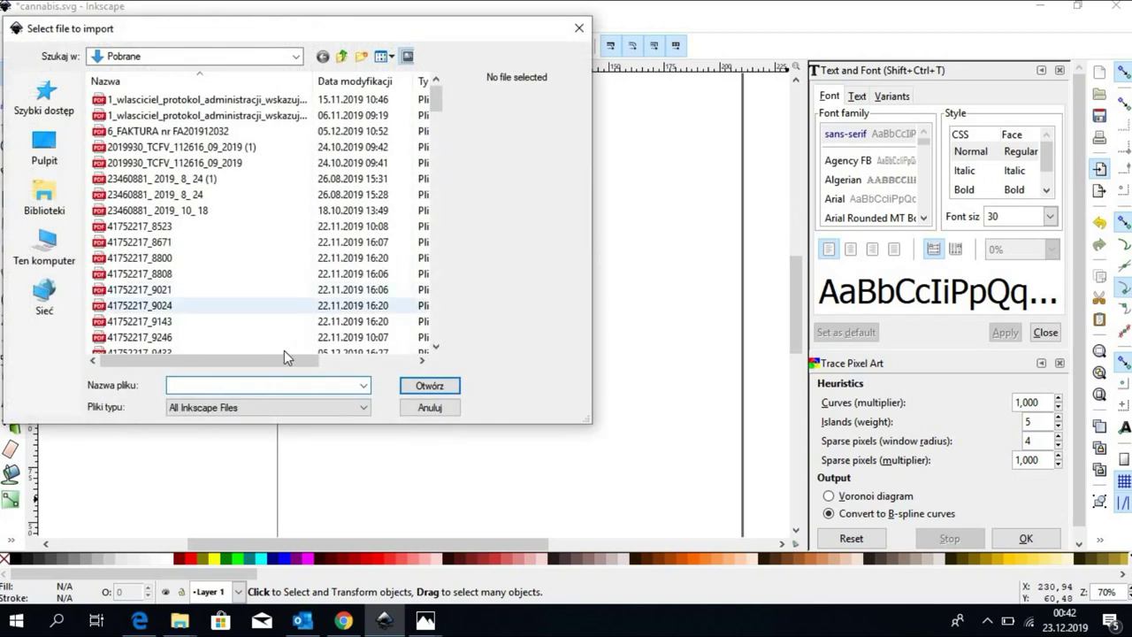
pyautogui.write('wo')
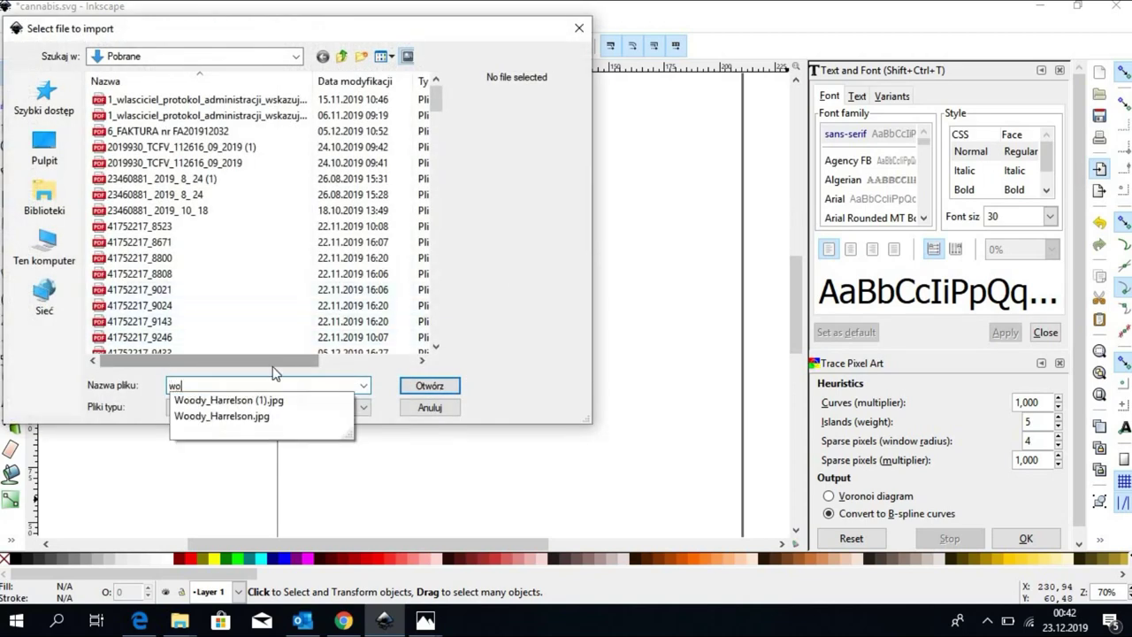
pyautogui.click(248, 416)
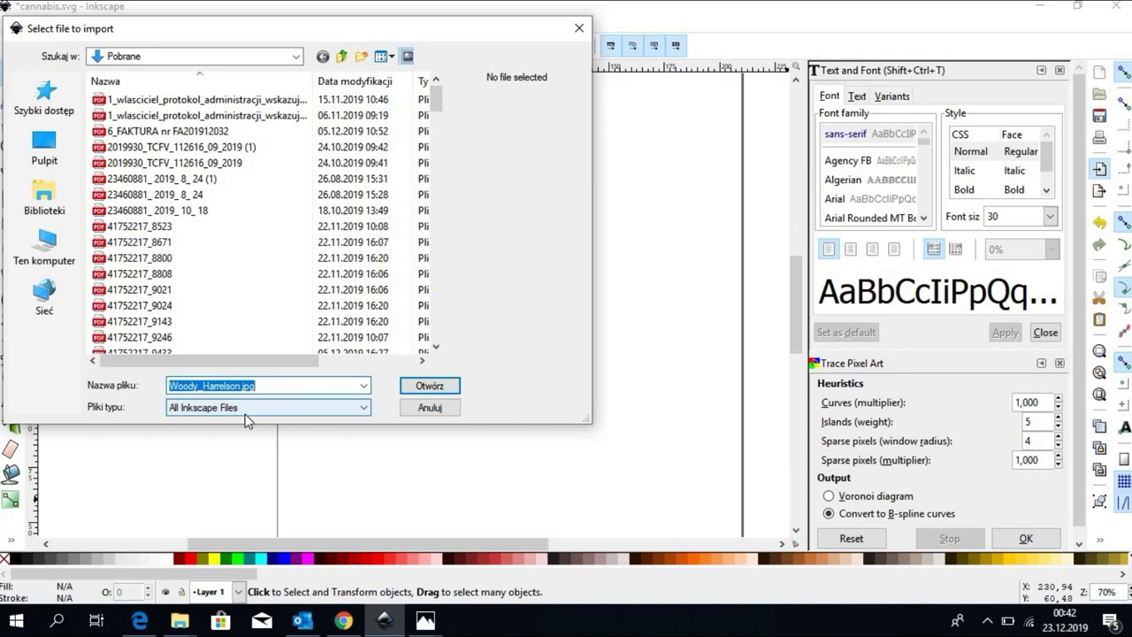
pyautogui.click(453, 393)
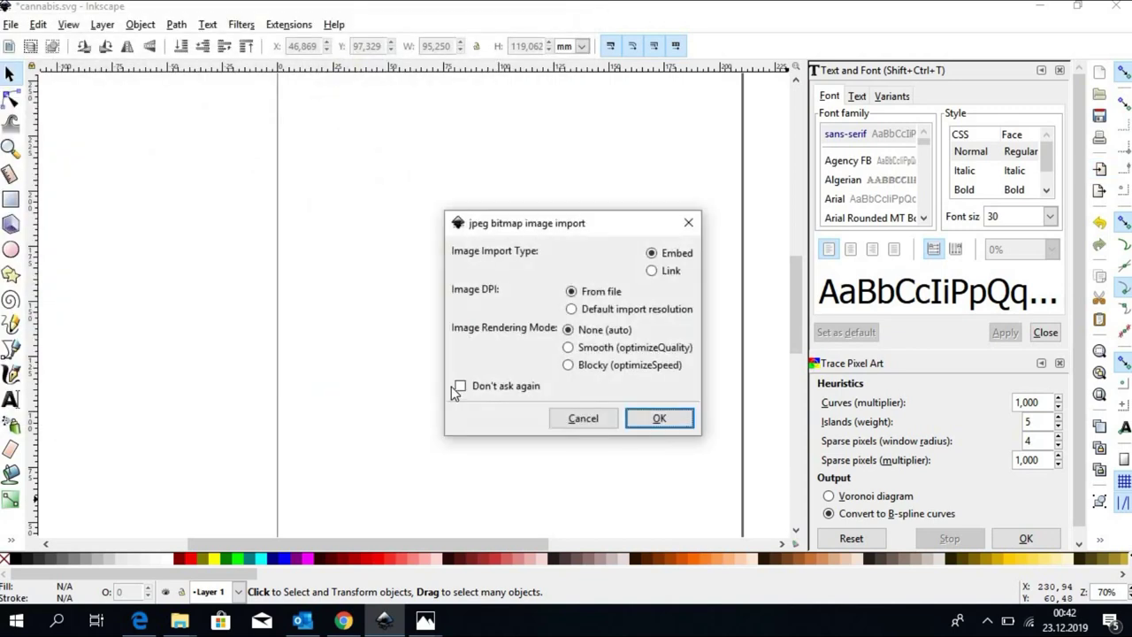
pyautogui.click(661, 423)
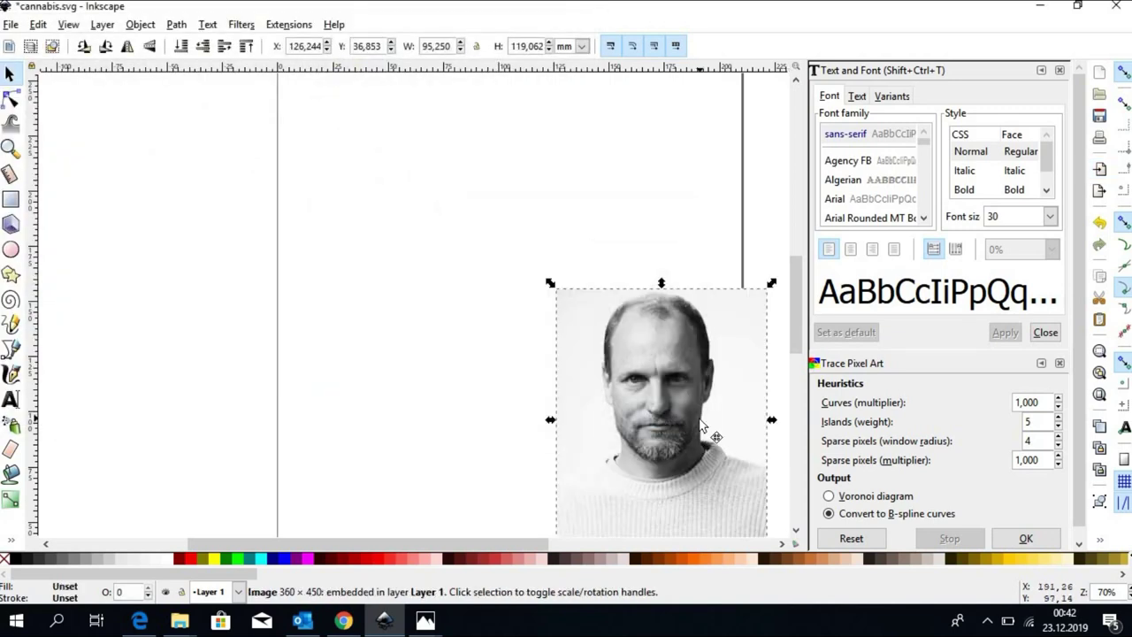
pyautogui.moveTo(671, 405); pyautogui.dragTo(535, 288)
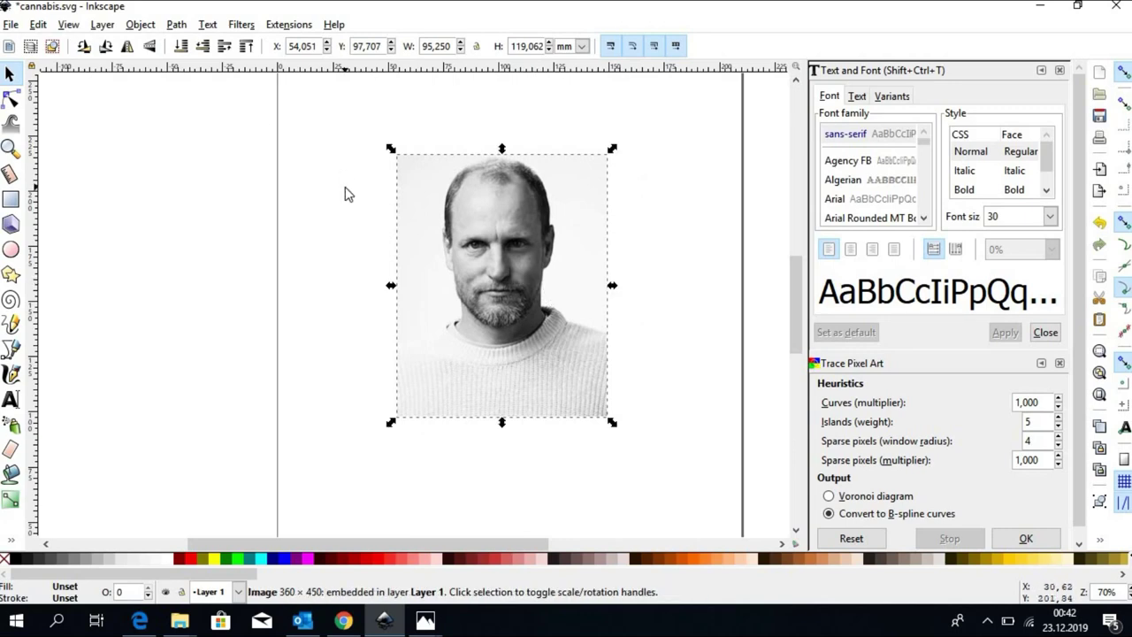
# Trace the photo with Trace Bitmap using Grays multiple scans and smoothing turned off.
pyautogui.click(176, 24)
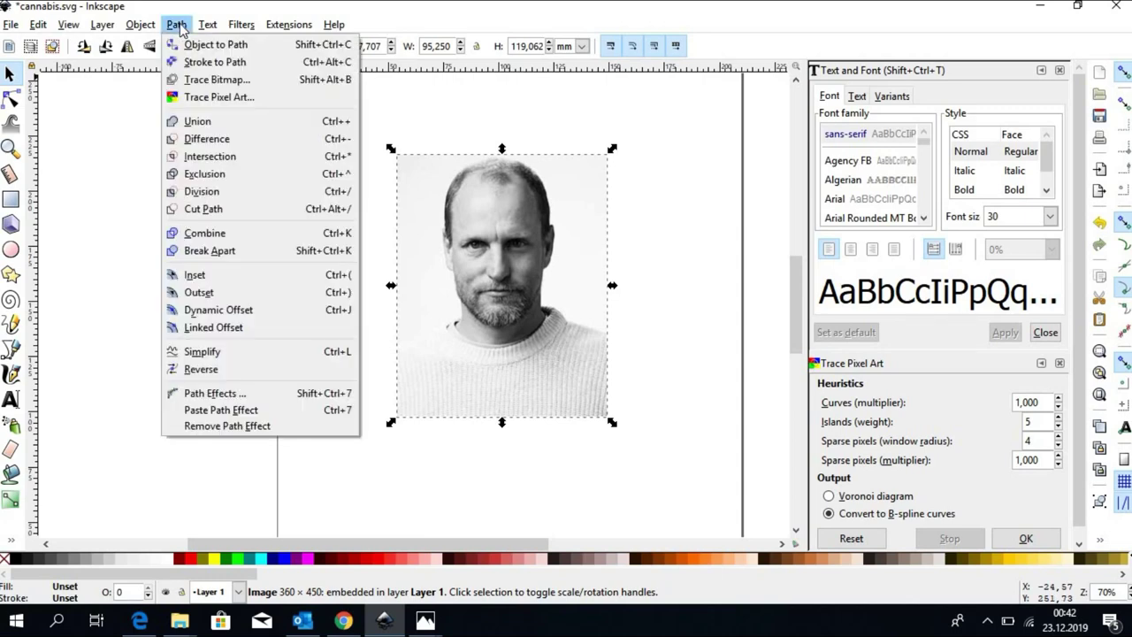
pyautogui.click(200, 82)
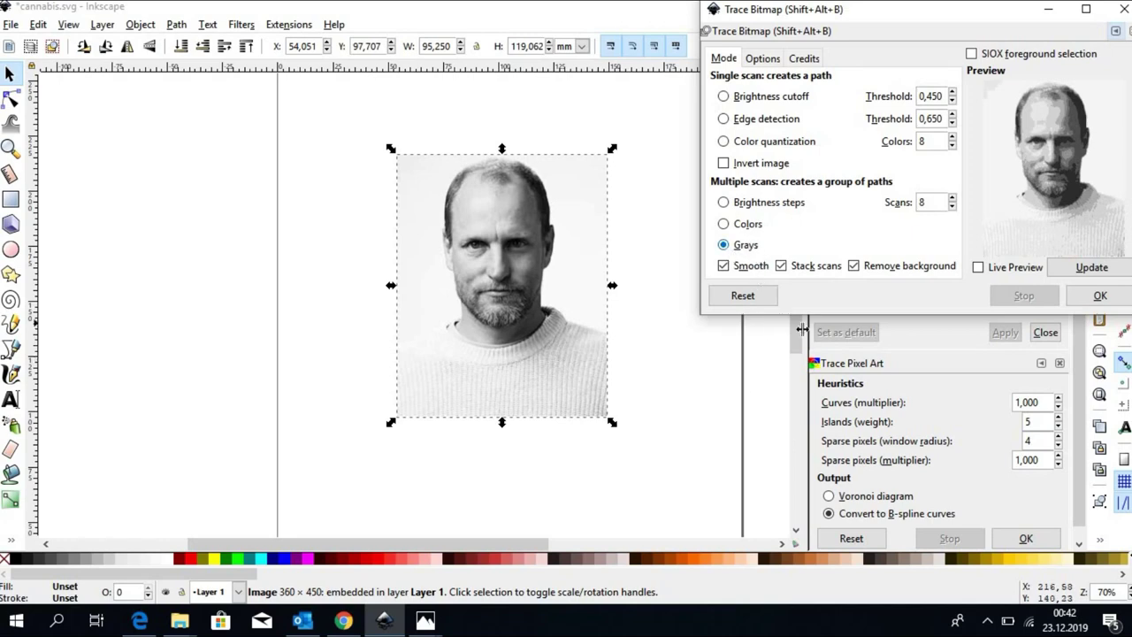
pyautogui.click(723, 266)
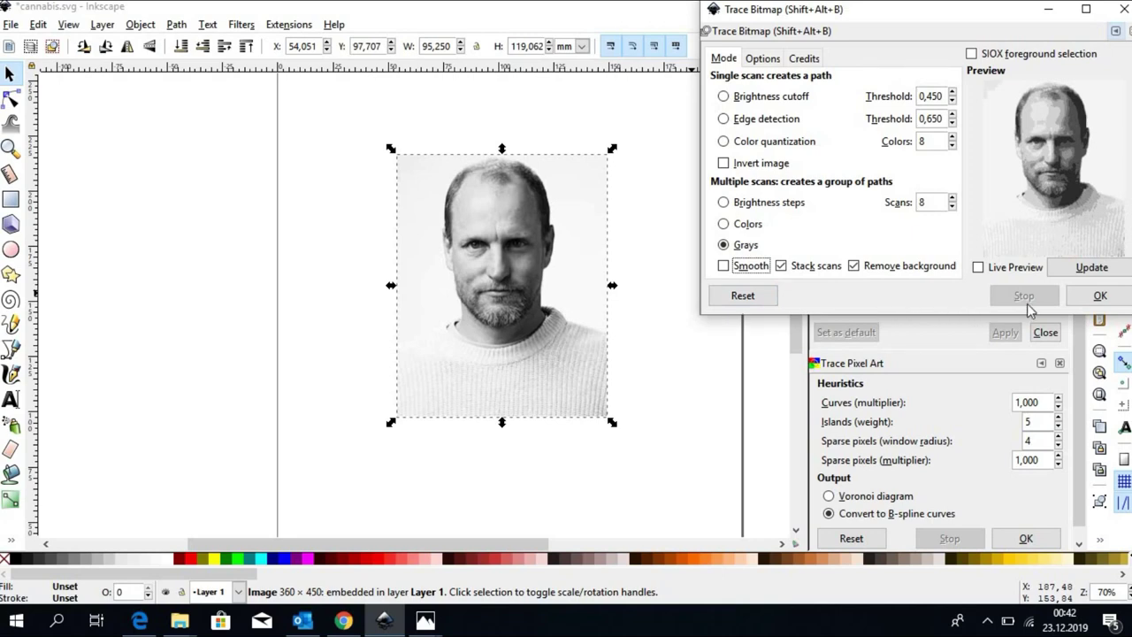
pyautogui.click(1104, 300)
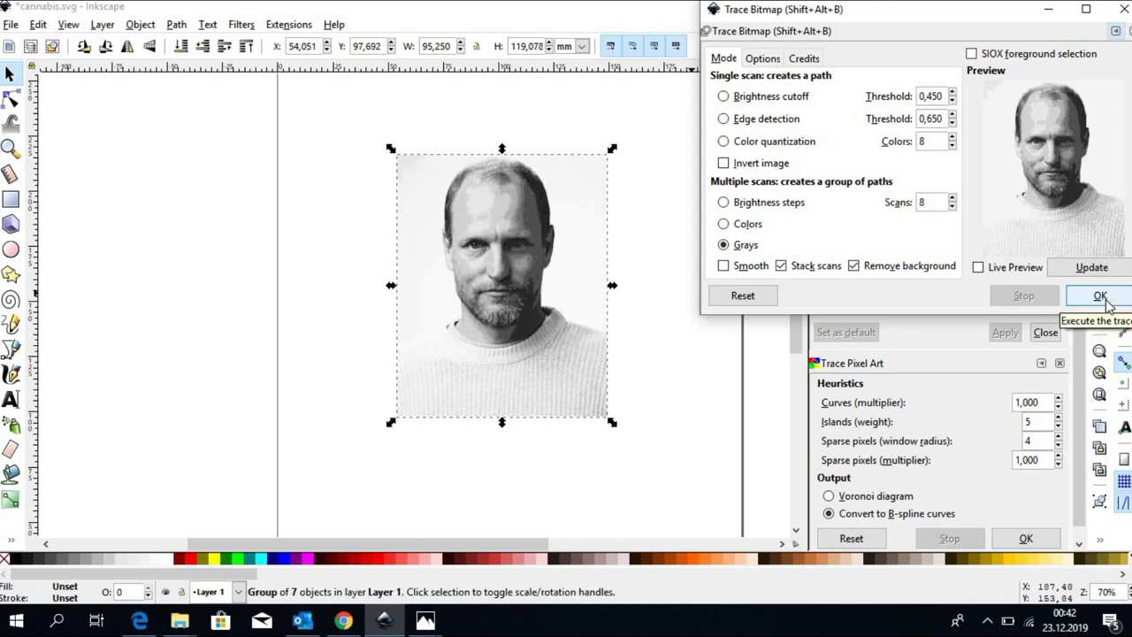
# Delete the original bitmap and shift the traced 7-object group about 106 mm right.
pyautogui.click(1125, 9)
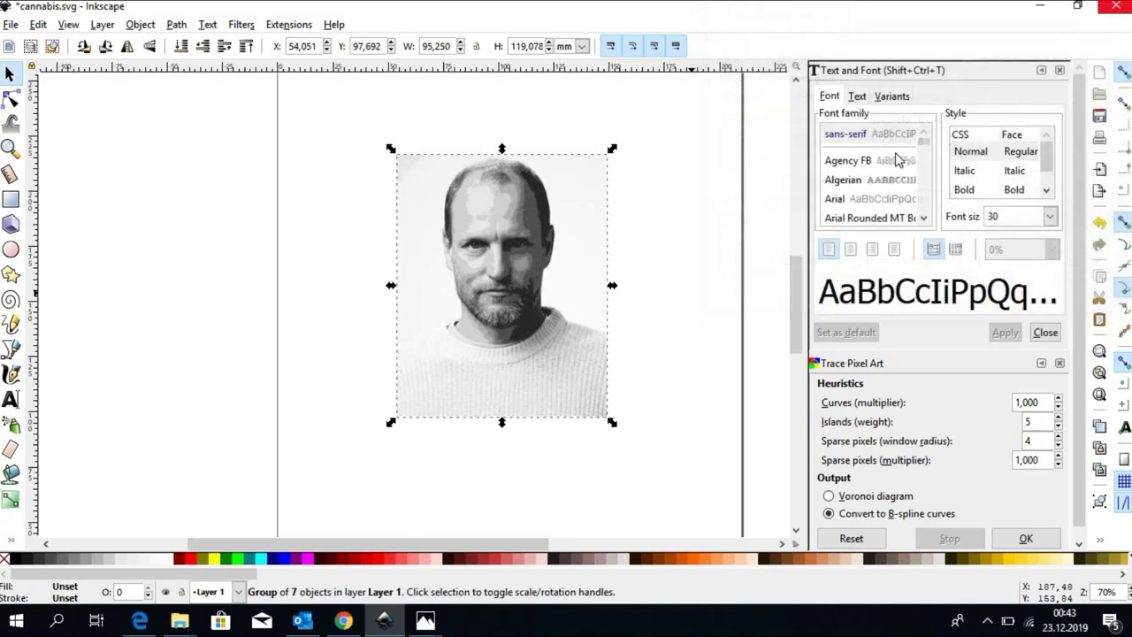
pyautogui.click(699, 316)
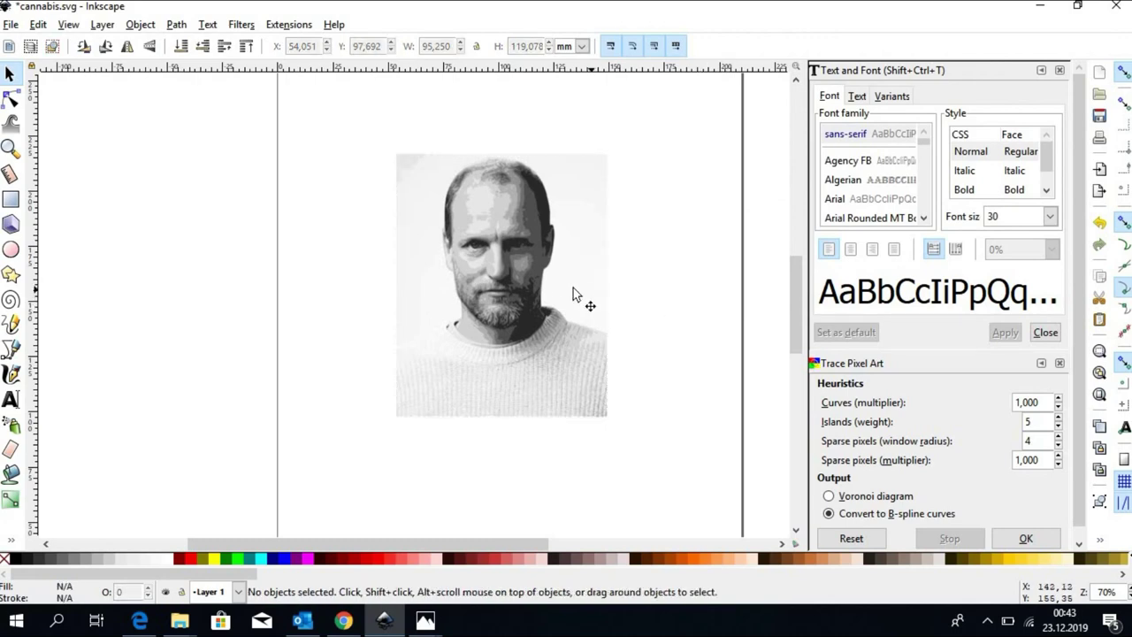
pyautogui.moveTo(517, 277); pyautogui.dragTo(274, 270)
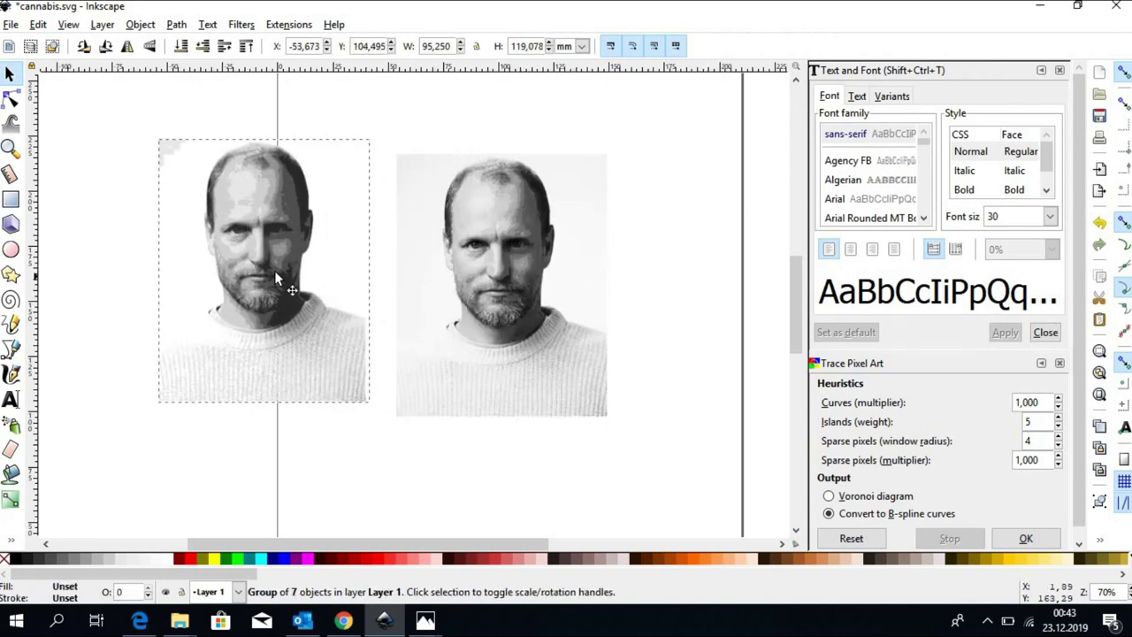
pyautogui.click(514, 284)
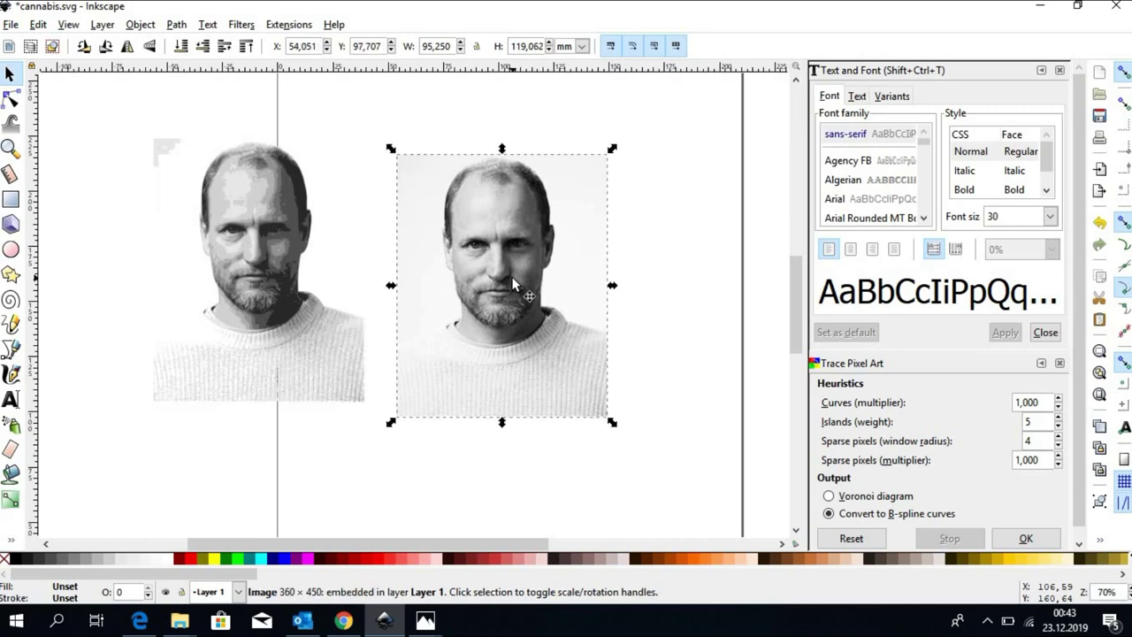
pyautogui.press('Delete')
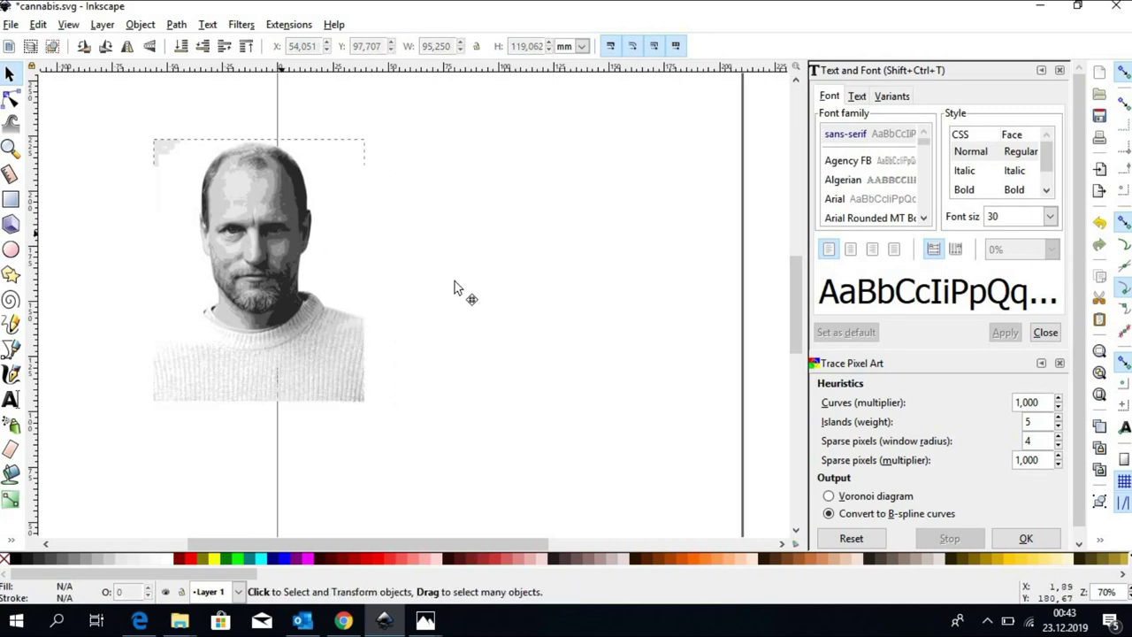
pyautogui.moveTo(342, 303)
pyautogui.mouseDown()
pyautogui.moveTo(561, 278)
pyautogui.moveTo(529, 232)
pyautogui.moveTo(577, 299)
pyautogui.mouseUp()
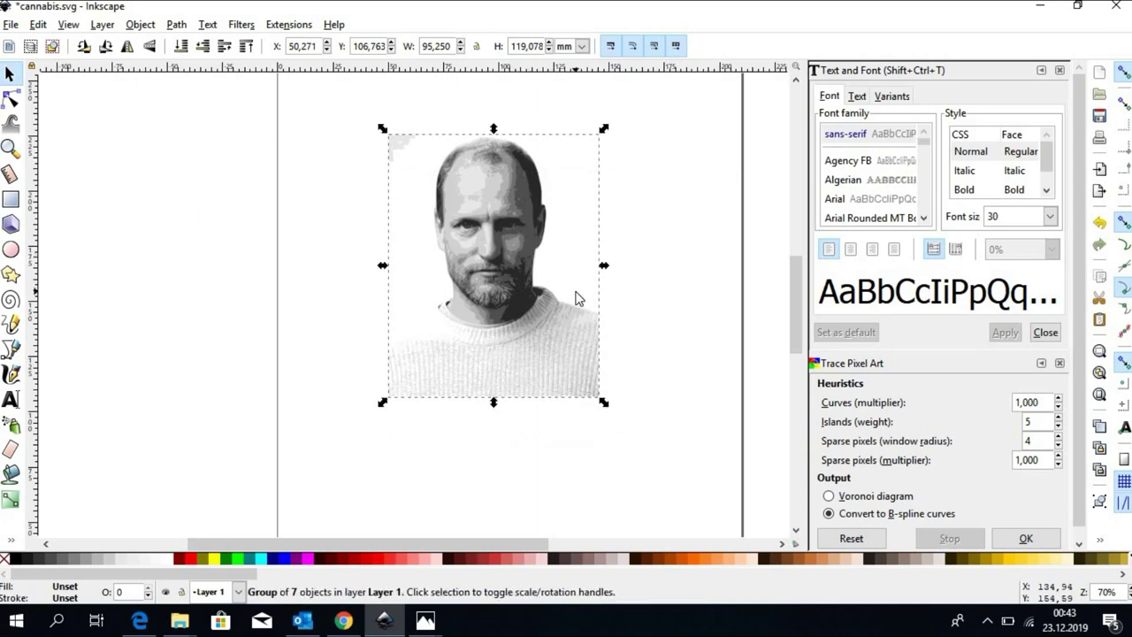
# Ungroup the traced portrait and spread its shade layers apart across the page.
pyautogui.rightClick(535, 354)
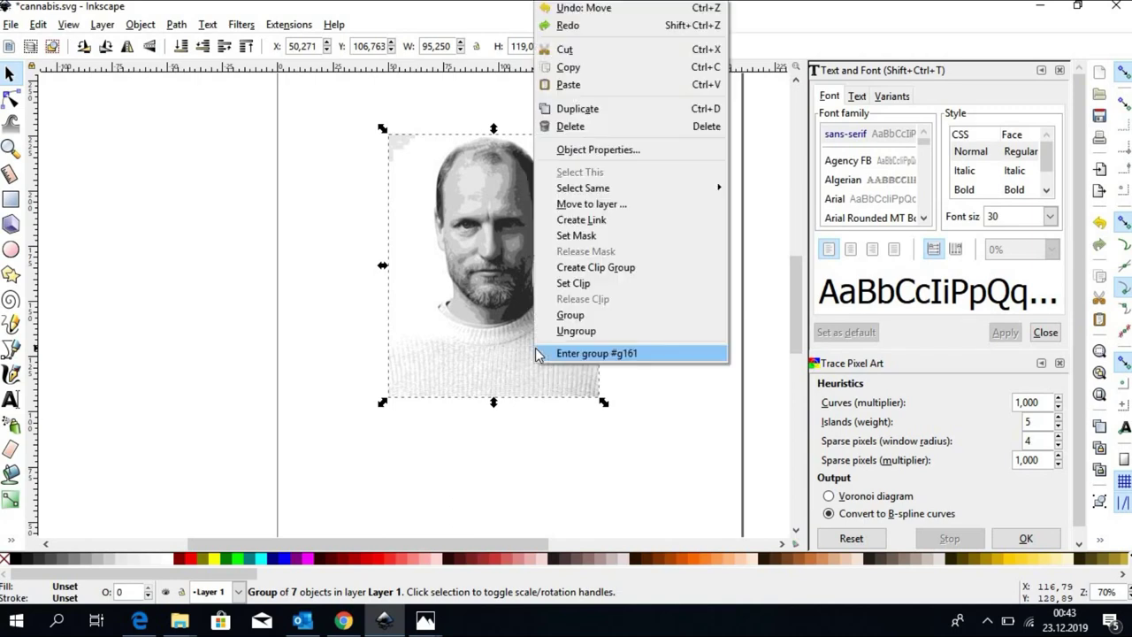
pyautogui.click(576, 330)
pyautogui.click(619, 424)
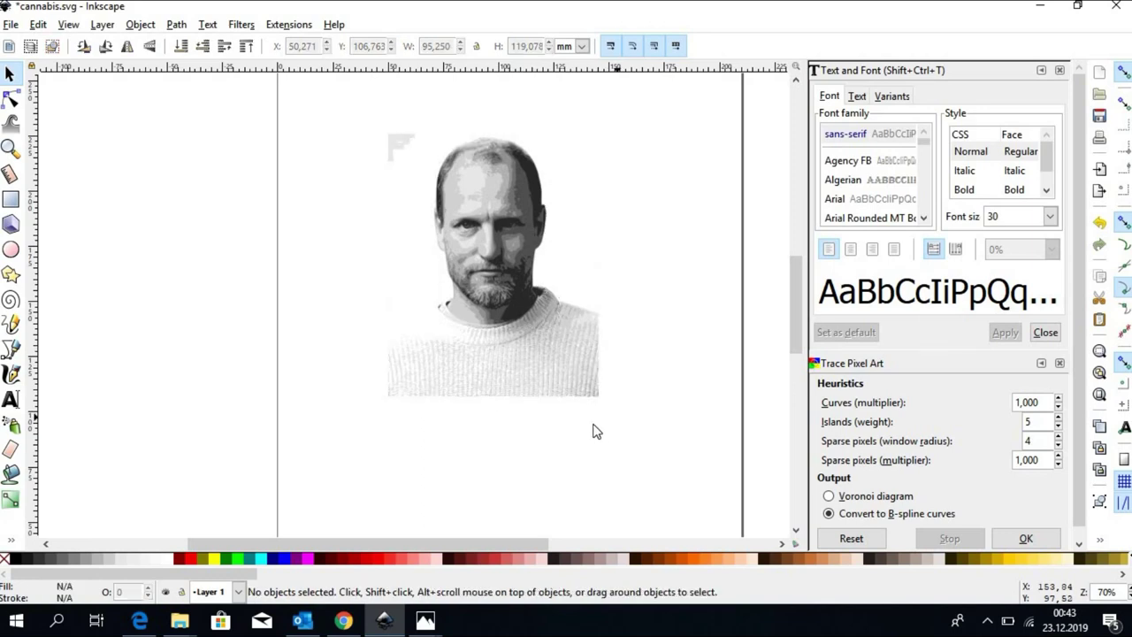
pyautogui.moveTo(478, 270); pyautogui.dragTo(279, 228)
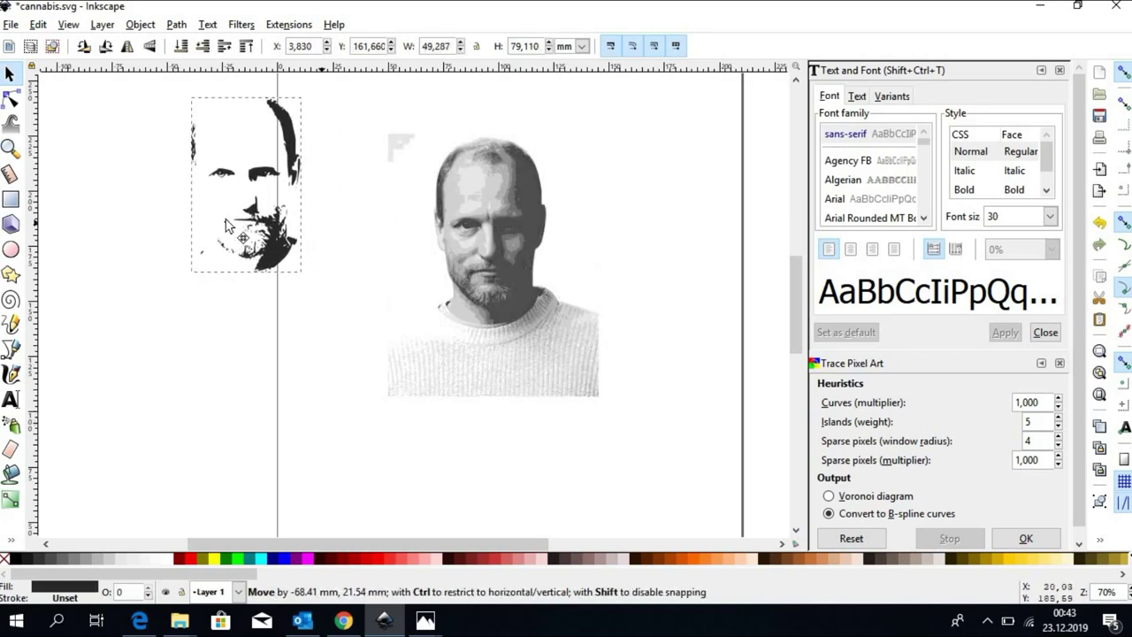
pyautogui.moveTo(229, 225); pyautogui.dragTo(228, 226)
pyautogui.moveTo(574, 260); pyautogui.dragTo(728, 220)
pyautogui.moveTo(501, 275); pyautogui.dragTo(209, 440)
pyautogui.moveTo(484, 267)
pyautogui.mouseDown()
pyautogui.moveTo(626, 400)
pyautogui.moveTo(680, 432)
pyautogui.mouseUp()
pyautogui.moveTo(526, 329)
pyautogui.mouseDown()
pyautogui.moveTo(555, 436)
pyautogui.moveTo(570, 438)
pyautogui.moveTo(600, 495)
pyautogui.mouseUp()
pyautogui.moveTo(476, 310)
pyautogui.mouseDown()
pyautogui.moveTo(404, 445)
pyautogui.moveTo(358, 469)
pyautogui.mouseUp()
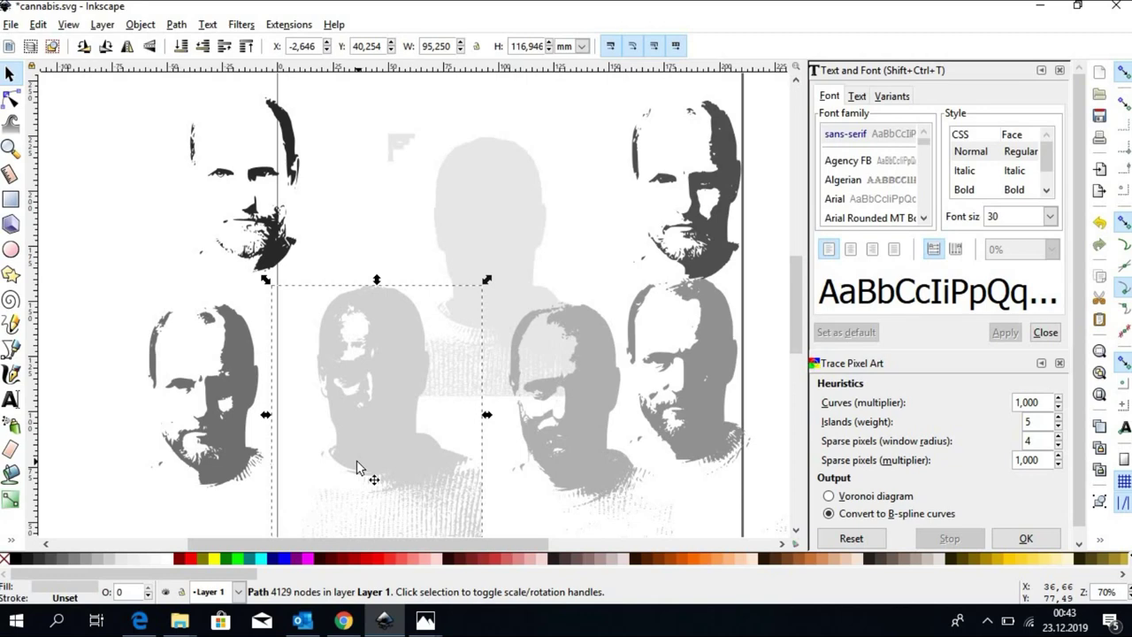
# Delete the faint top-centre and pale middle face layers, then select the light-grey one.
pyautogui.click(496, 225)
pyautogui.press('Delete')
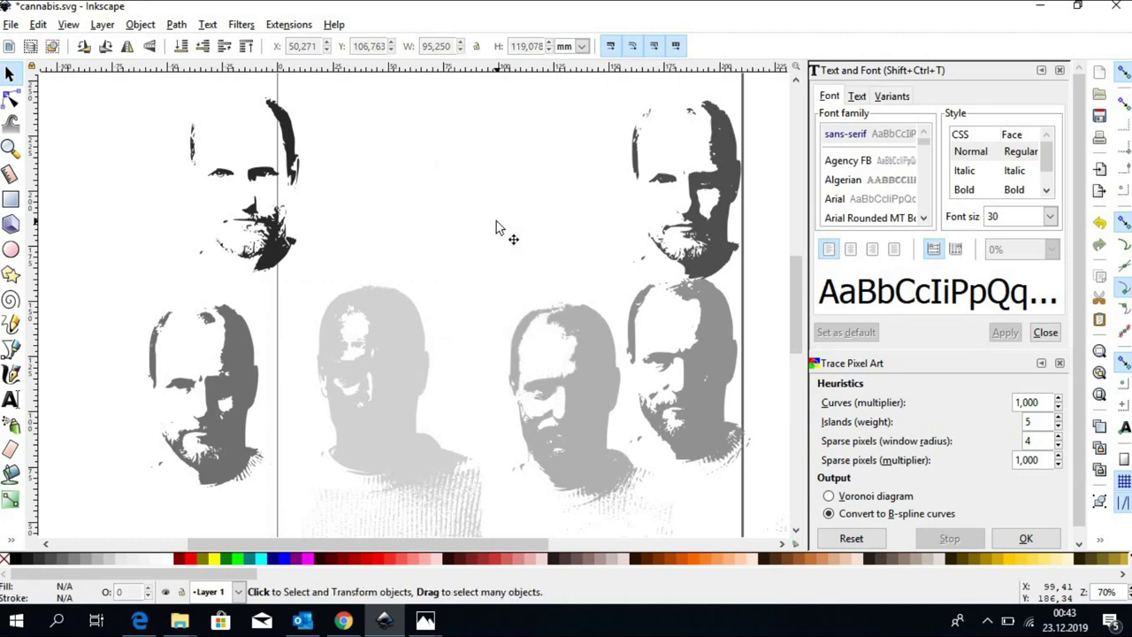
pyautogui.click(394, 349)
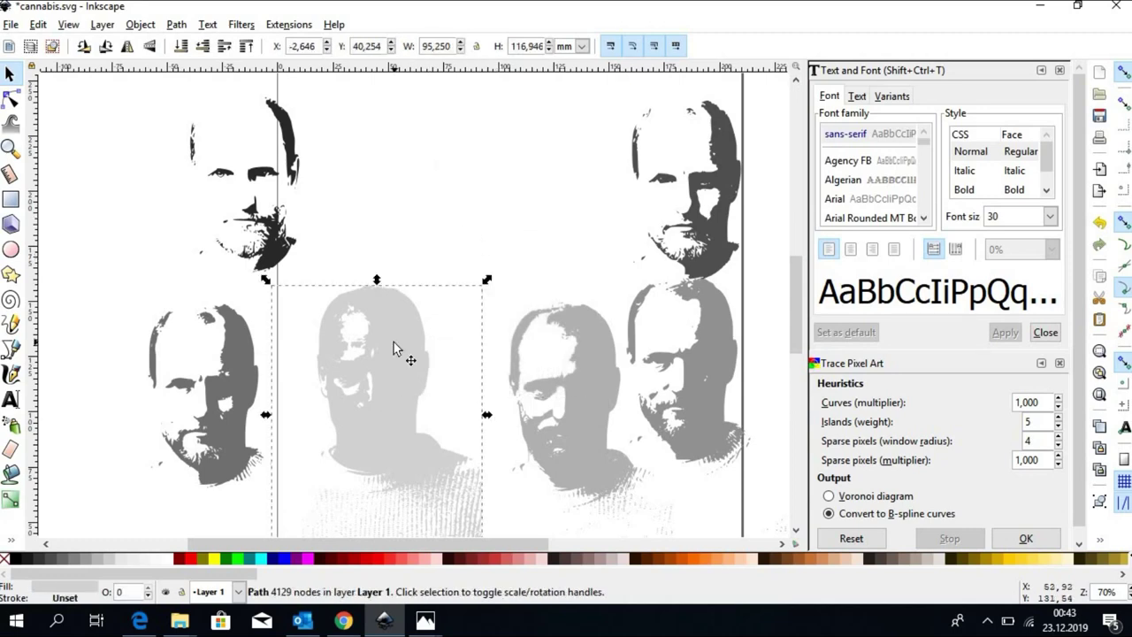
pyautogui.press('Delete')
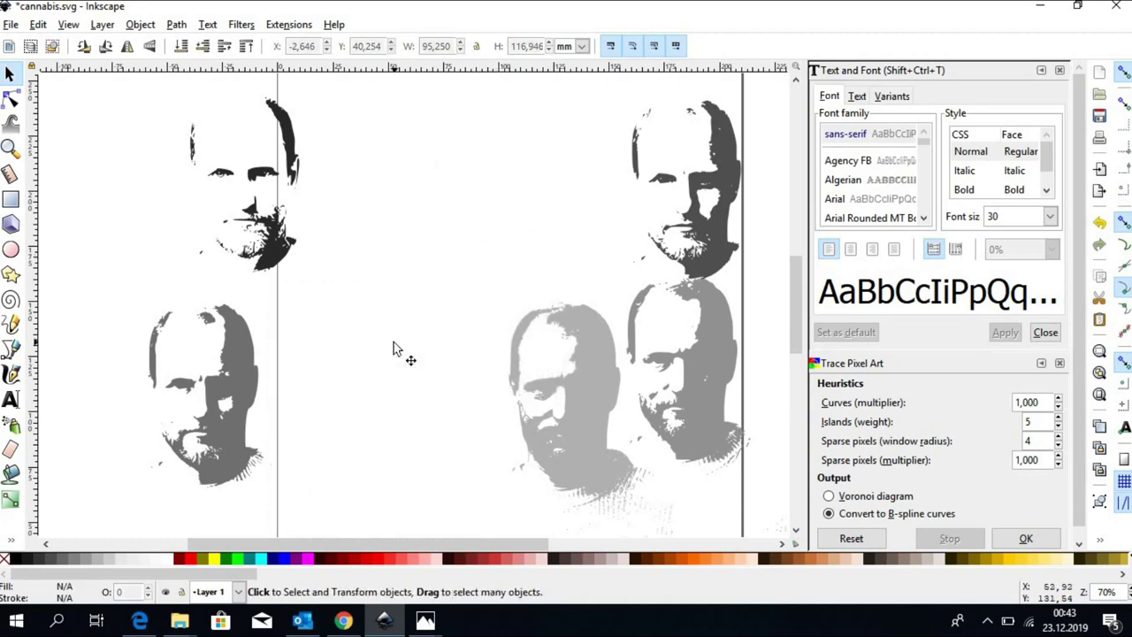
pyautogui.click(567, 380)
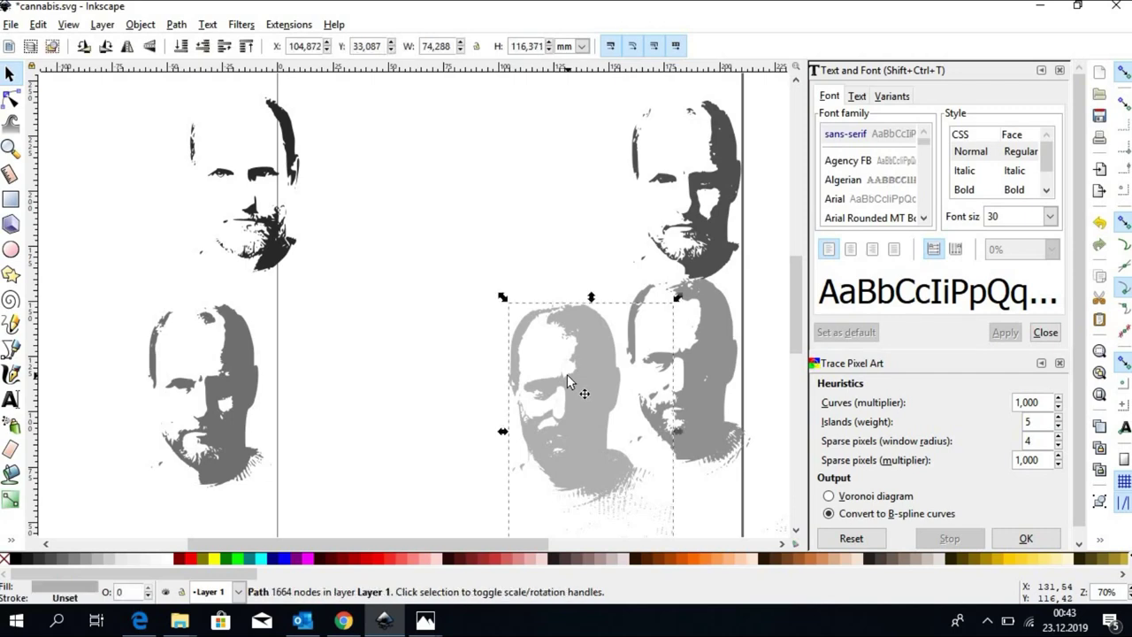
# Delete the light-grey, dark-grey and right-hand face layers, keeping only black and mid-grey.
pyautogui.press('Delete')
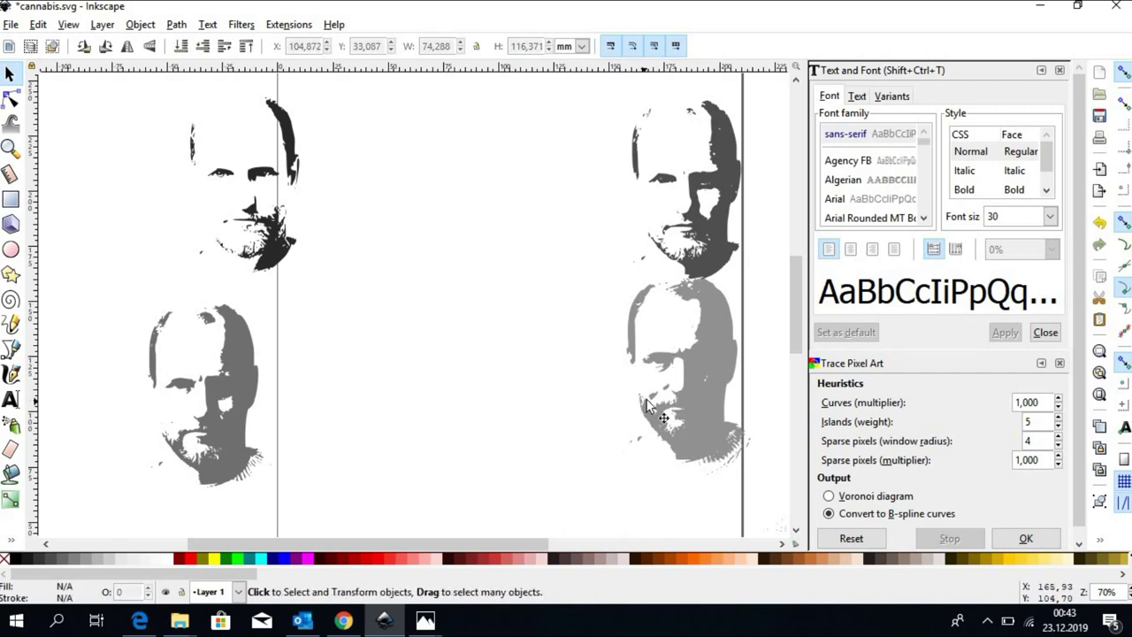
pyautogui.moveTo(654, 407); pyautogui.dragTo(350, 440)
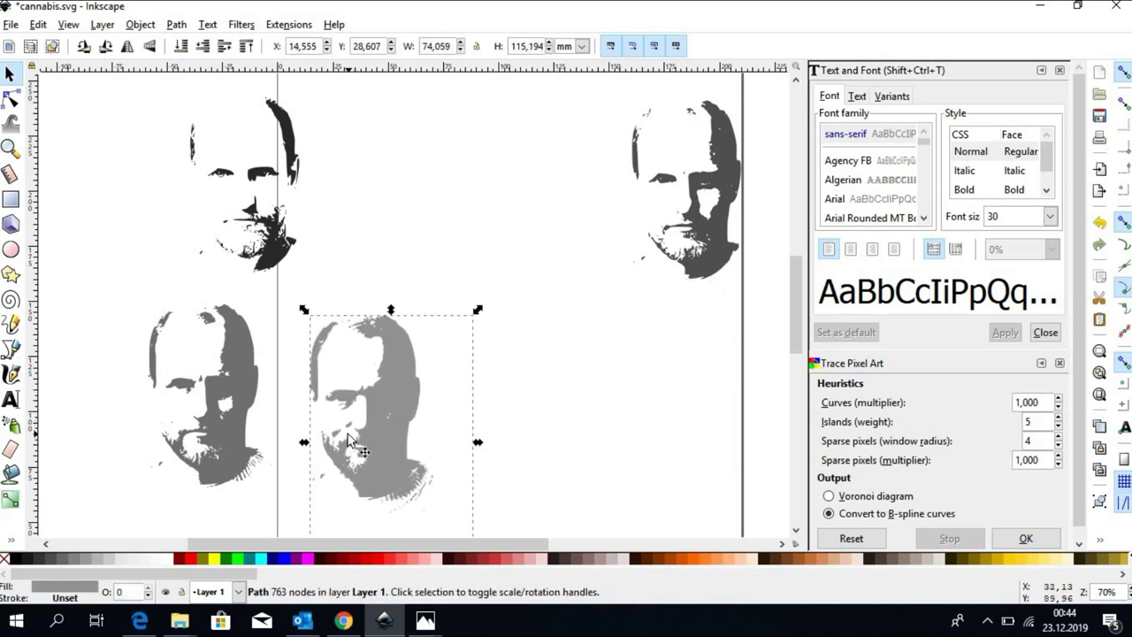
pyautogui.click(224, 418)
pyautogui.press('Delete')
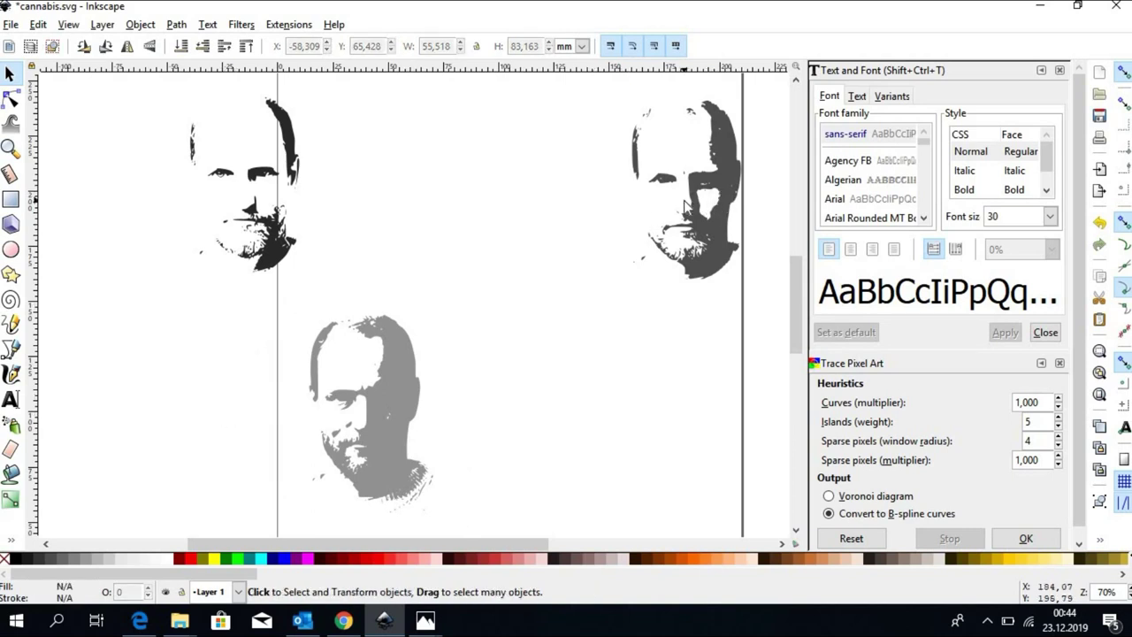
pyautogui.press('Delete')
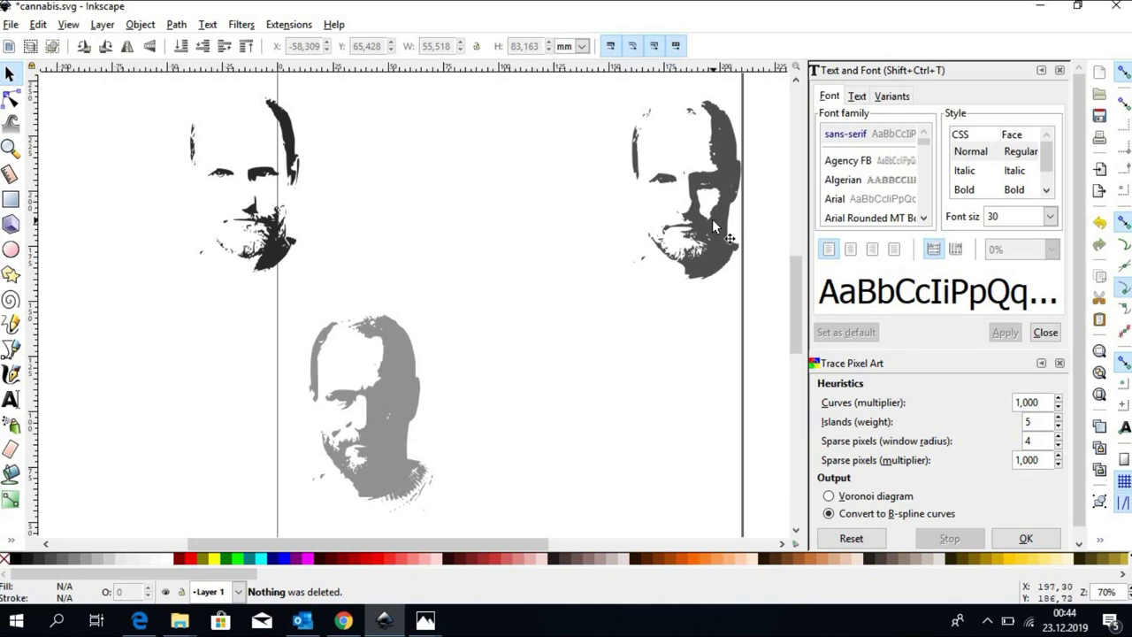
pyautogui.click(713, 227)
pyautogui.press('Delete')
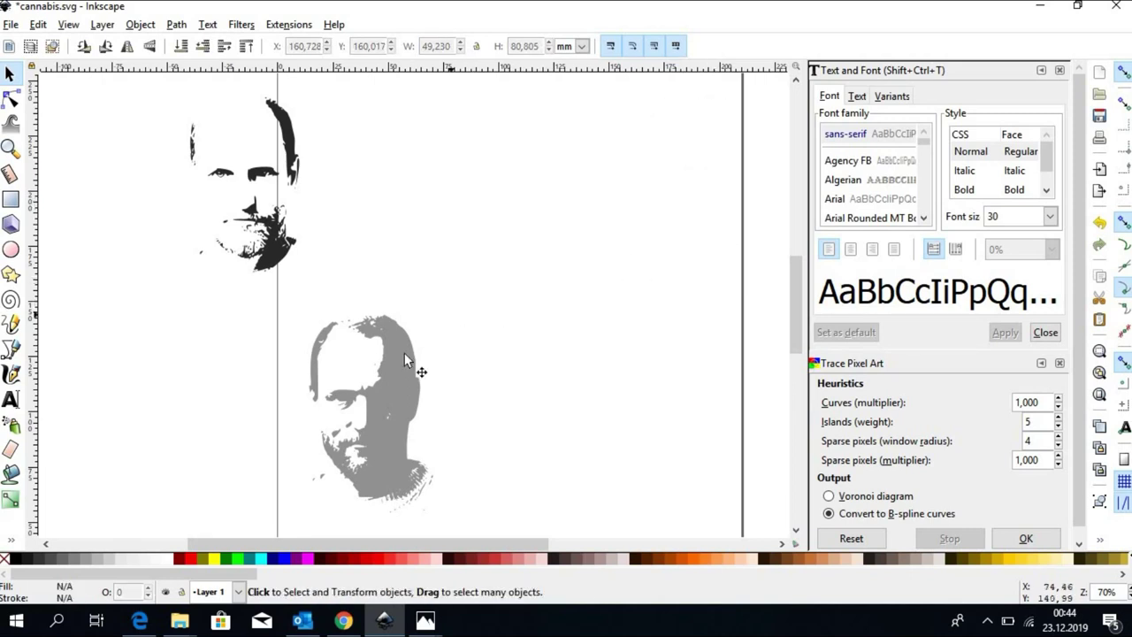
# Place the mid-grey and black faces side by side near the page centre.
pyautogui.moveTo(407, 358); pyautogui.dragTo(523, 299)
pyautogui.moveTo(608, 225); pyautogui.dragTo(609, 225)
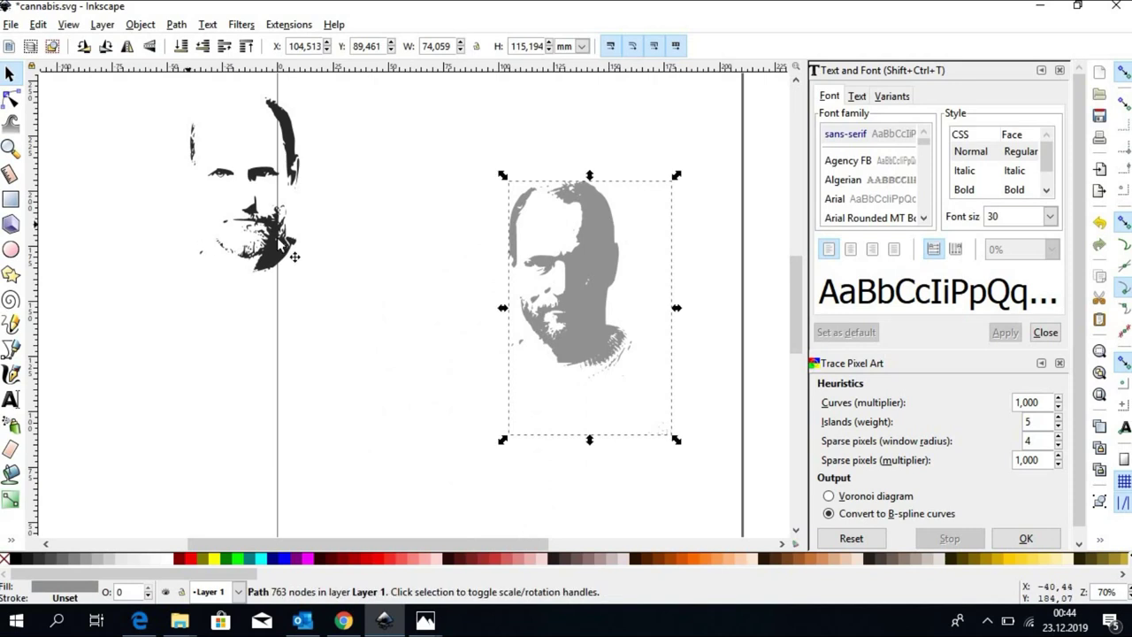
pyautogui.moveTo(292, 259); pyautogui.dragTo(484, 360)
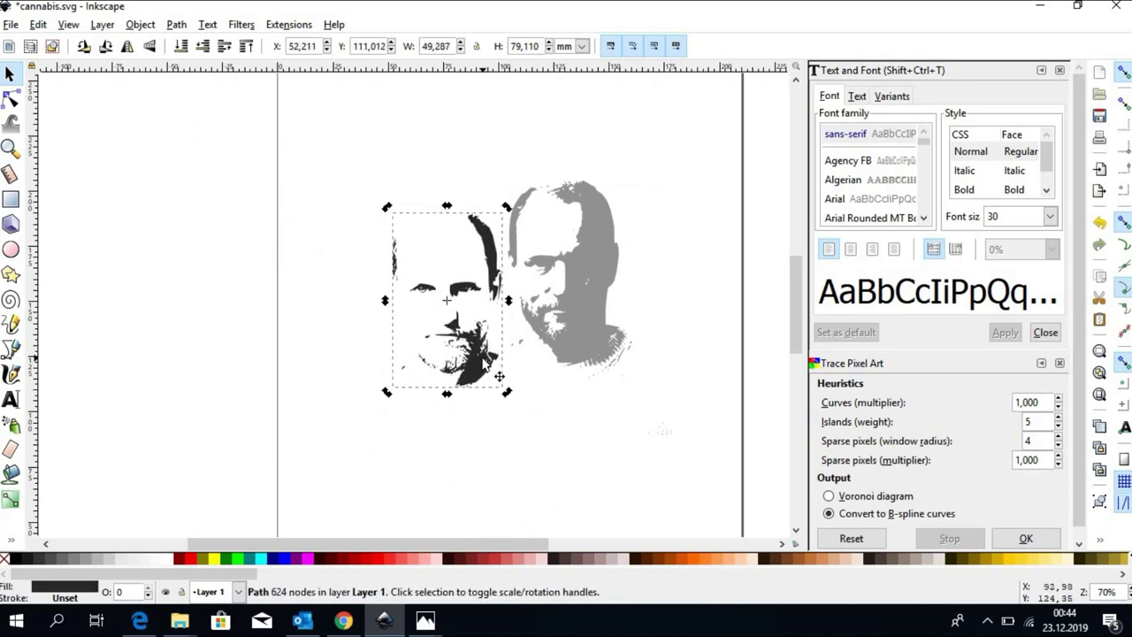
# Zoom in and nudge the grey layer exactly under the black one, then compare with the reference photo.
pyautogui.press('+')
pyautogui.press('+')
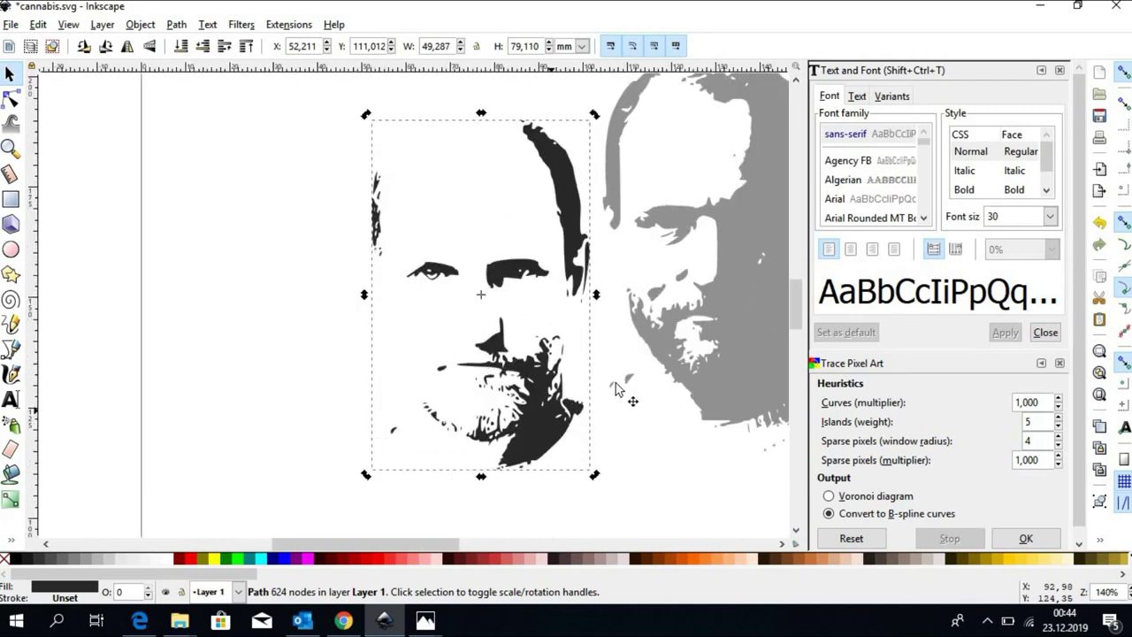
pyautogui.moveTo(731, 347); pyautogui.dragTo(495, 400)
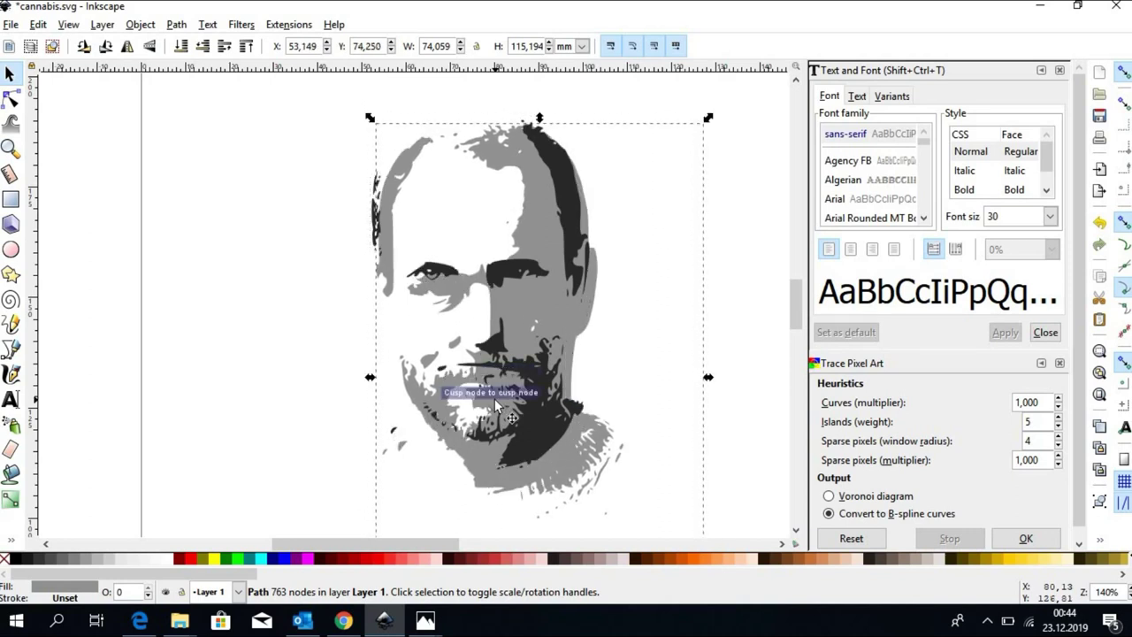
pyautogui.press('Down')
pyautogui.press('Left')
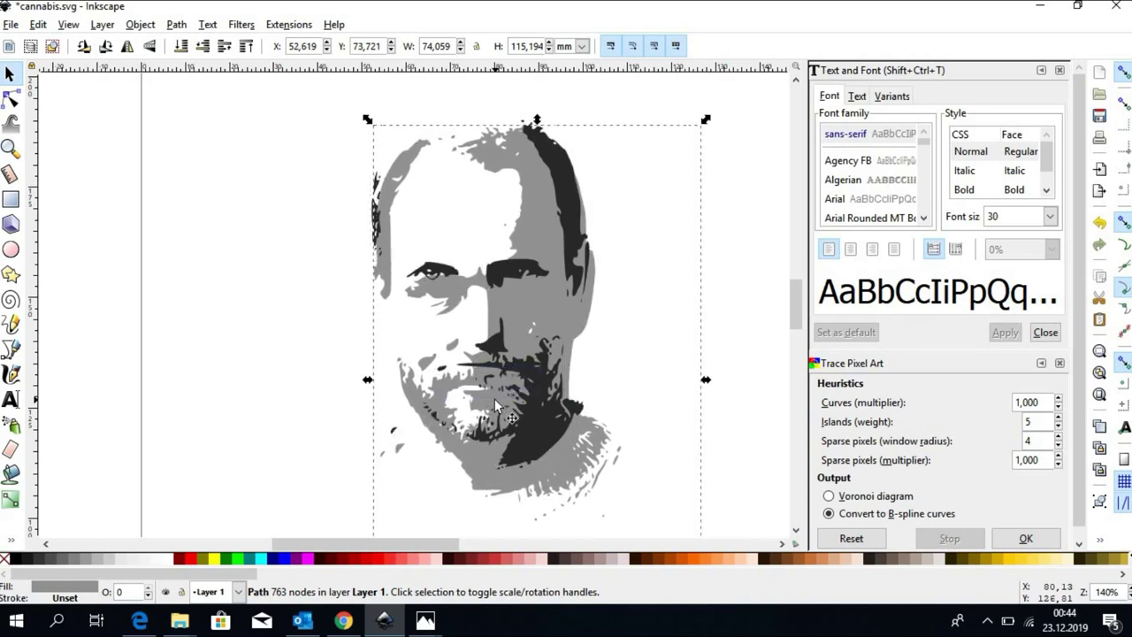
pyautogui.press('Left')
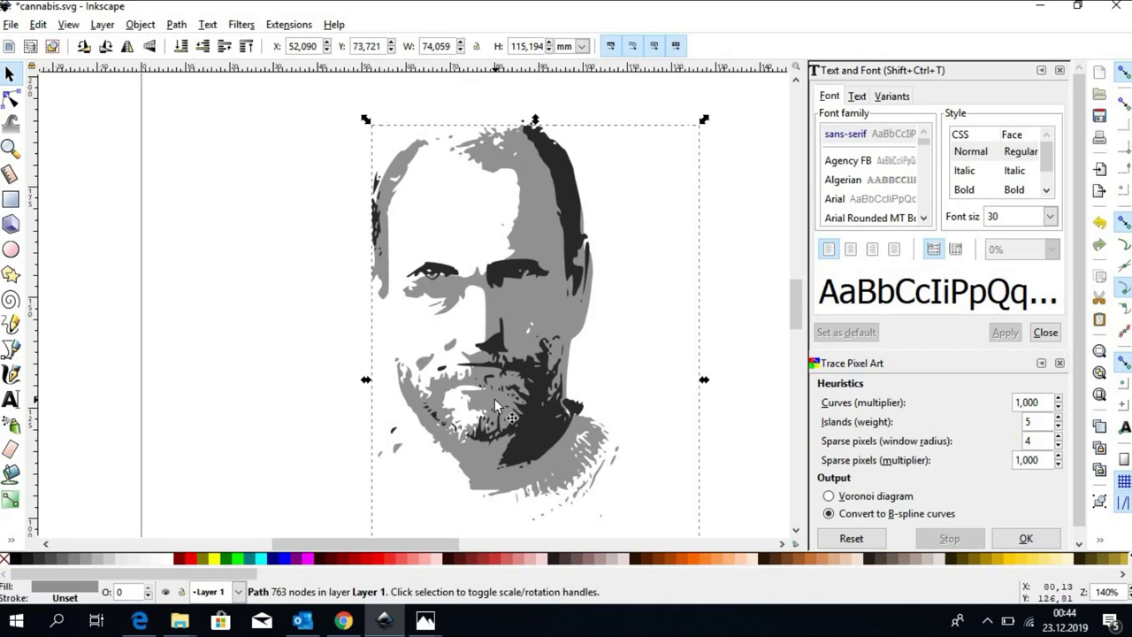
pyautogui.press('Up')
pyautogui.press('Up')
pyautogui.press('Up')
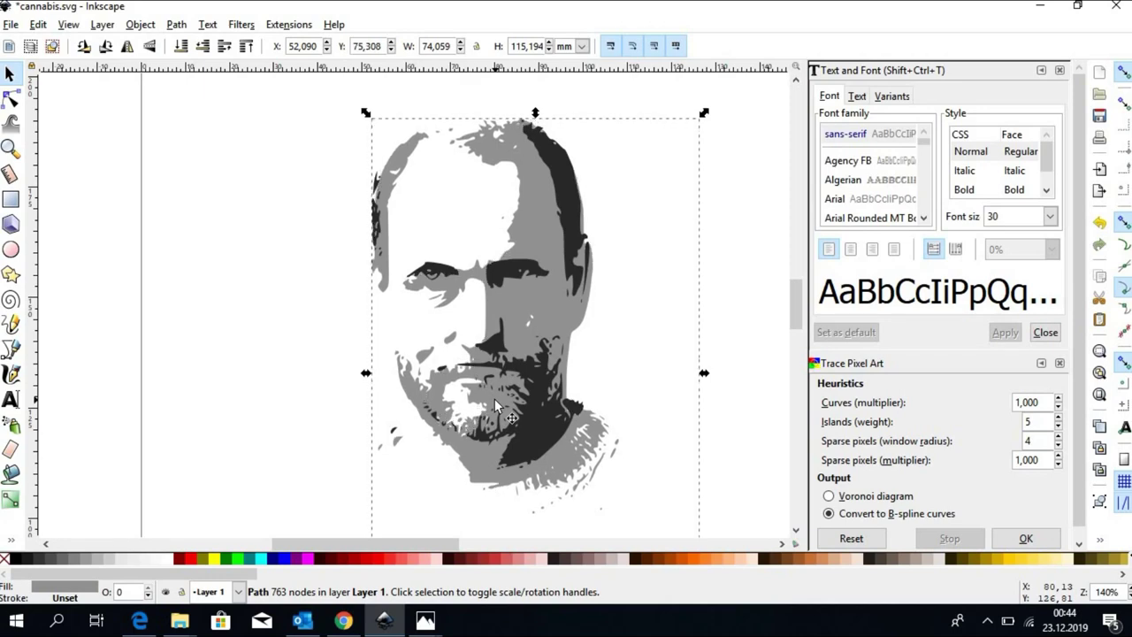
pyautogui.press('Right')
pyautogui.press('Right')
pyautogui.press('Escape')
pyautogui.moveTo(426, 621)
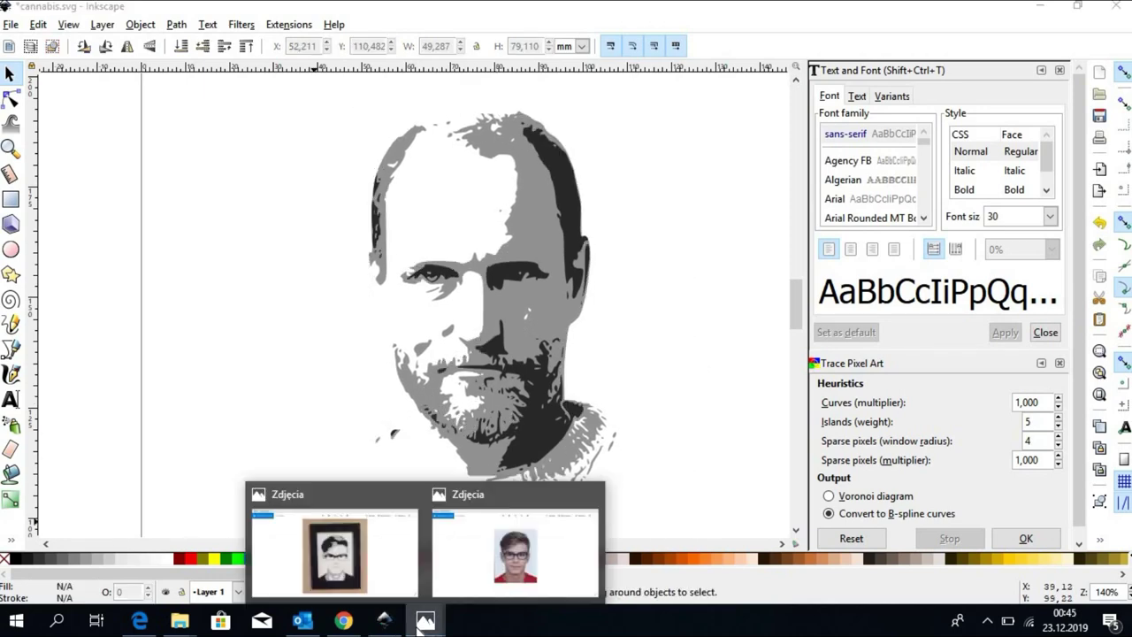
pyautogui.click(495, 577)
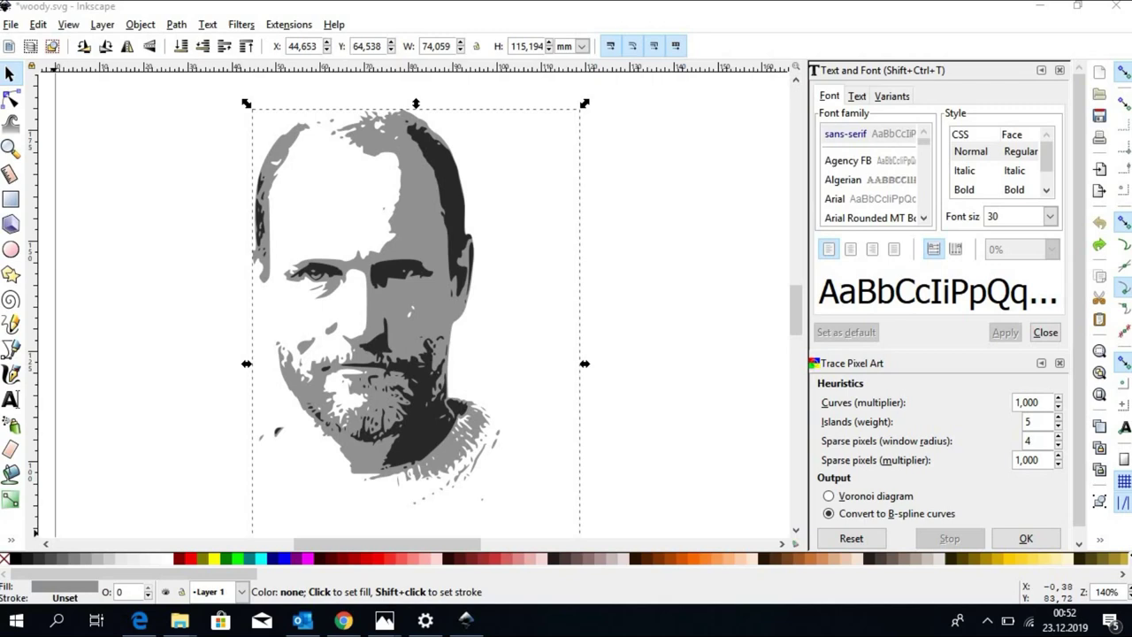
# Move the grey layer beside the black one and save as woody.svg, replacing the existing file.
pyautogui.moveTo(438, 220); pyautogui.dragTo(696, 225)
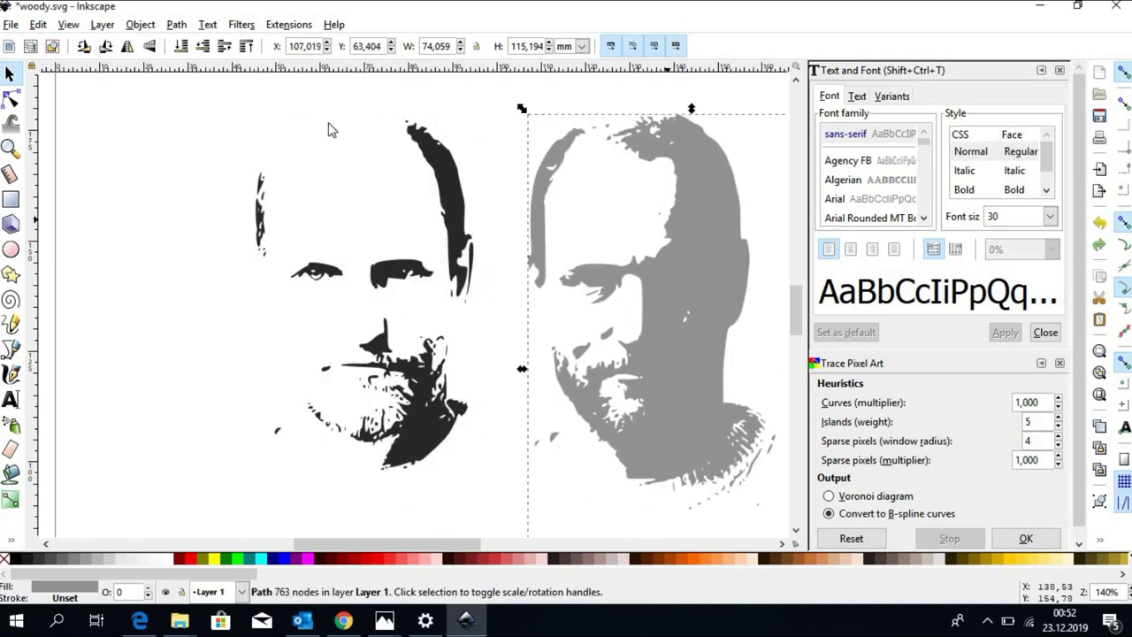
pyautogui.click(12, 25)
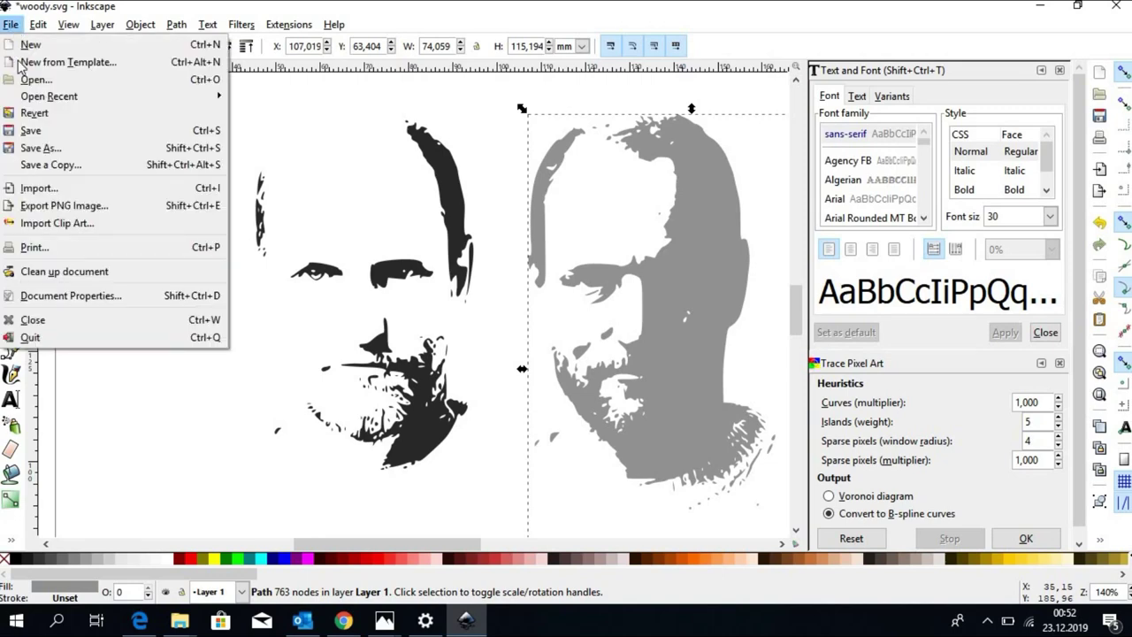
pyautogui.click(46, 152)
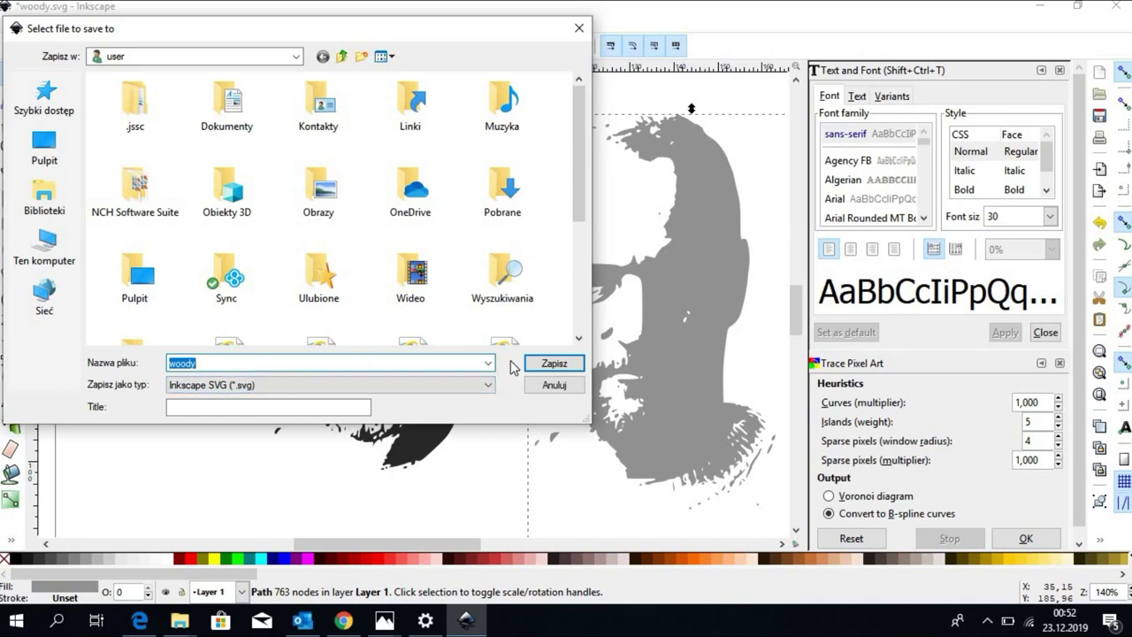
pyautogui.click(552, 364)
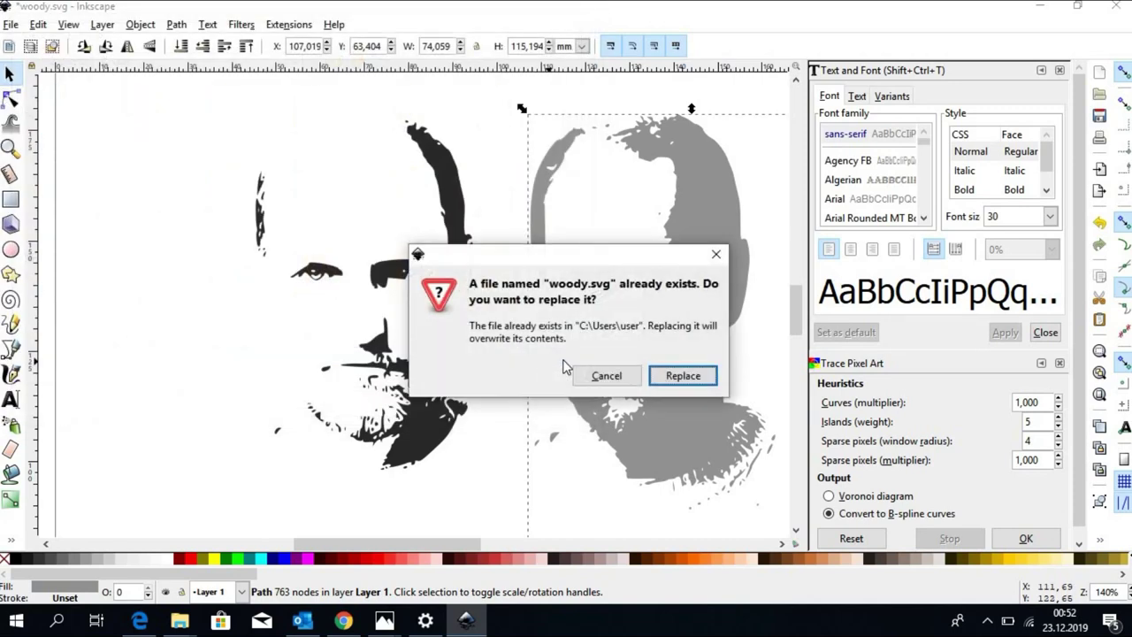
pyautogui.click(681, 377)
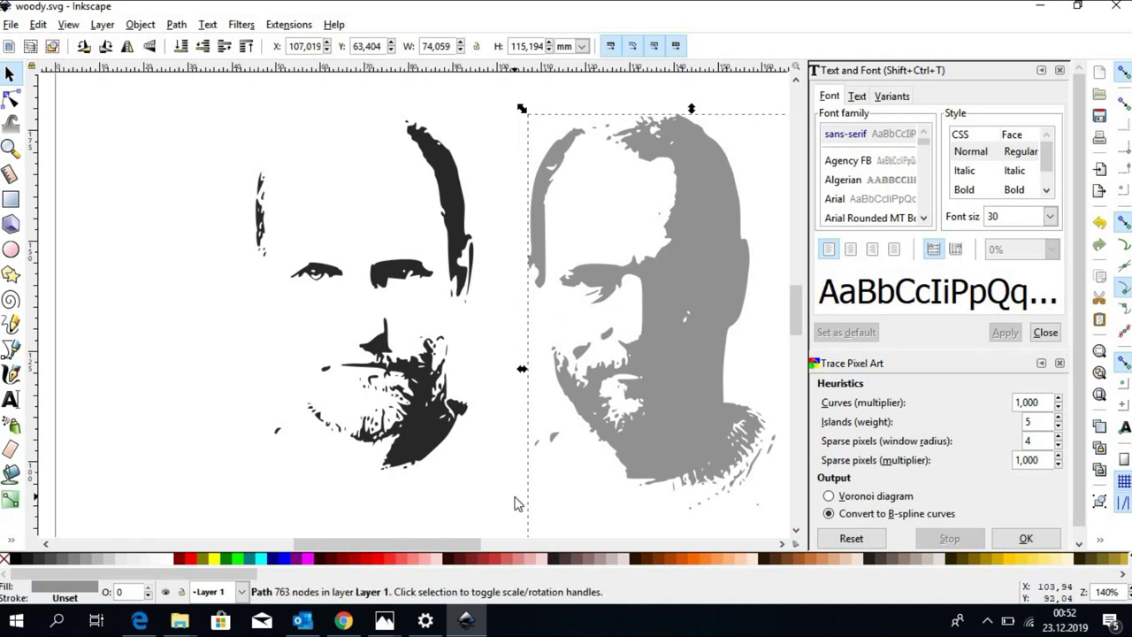
# Back in the Tinkercad design, move the red frame and grey backing box off the workplane to the left.
pyautogui.hotkey('alt', 'Tab')
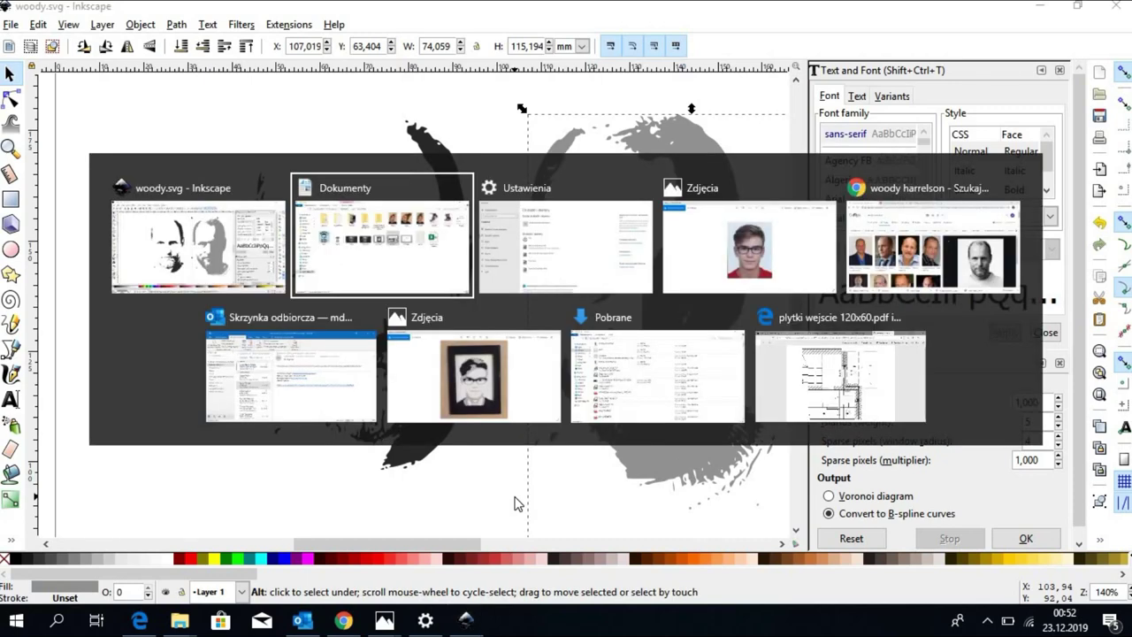
pyautogui.hotkey('alt', 'Tab')
pyautogui.hotkey('alt', 'Tab')
pyautogui.hotkey('alt', 'Tab')
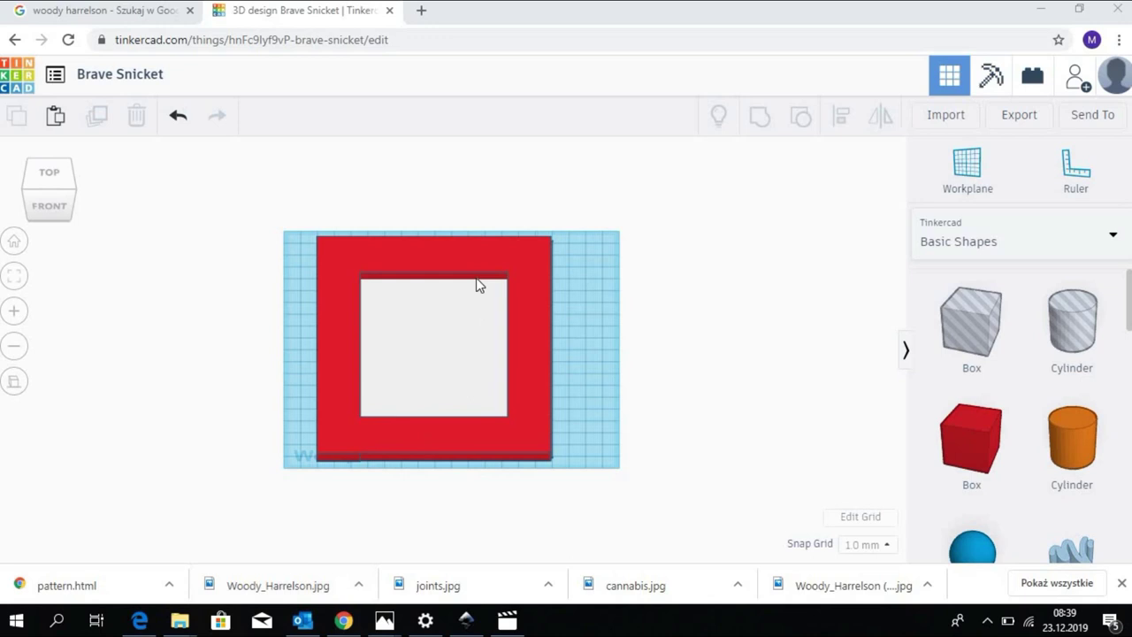
pyautogui.click(480, 255)
pyautogui.moveTo(707, 232); pyautogui.dragTo(751, 250)
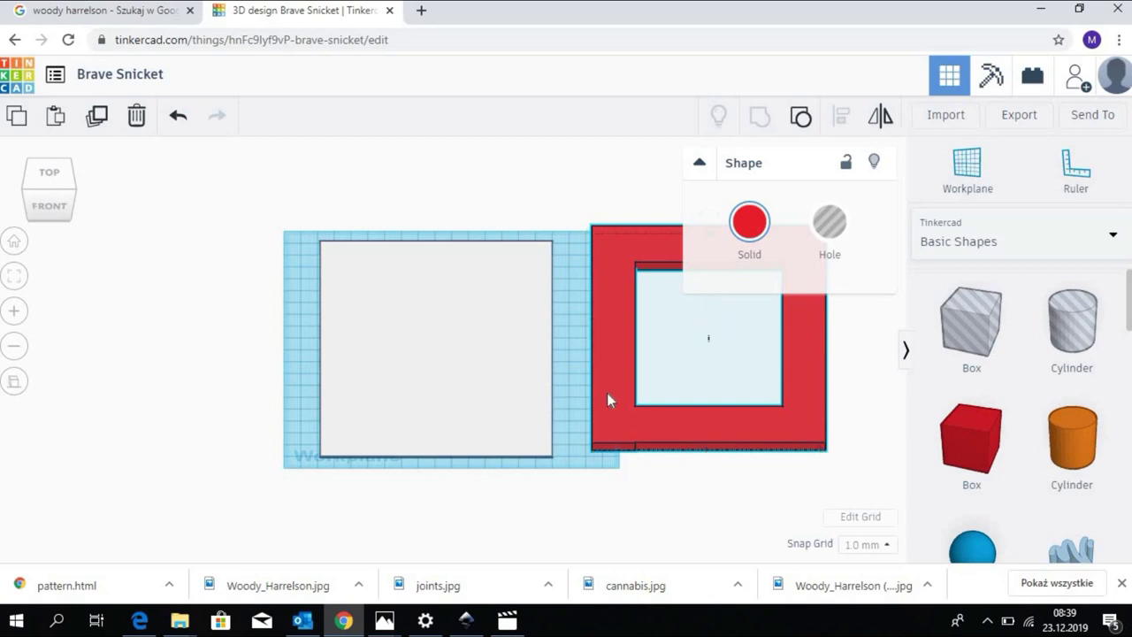
pyautogui.moveTo(606, 400); pyautogui.dragTo(24, 339)
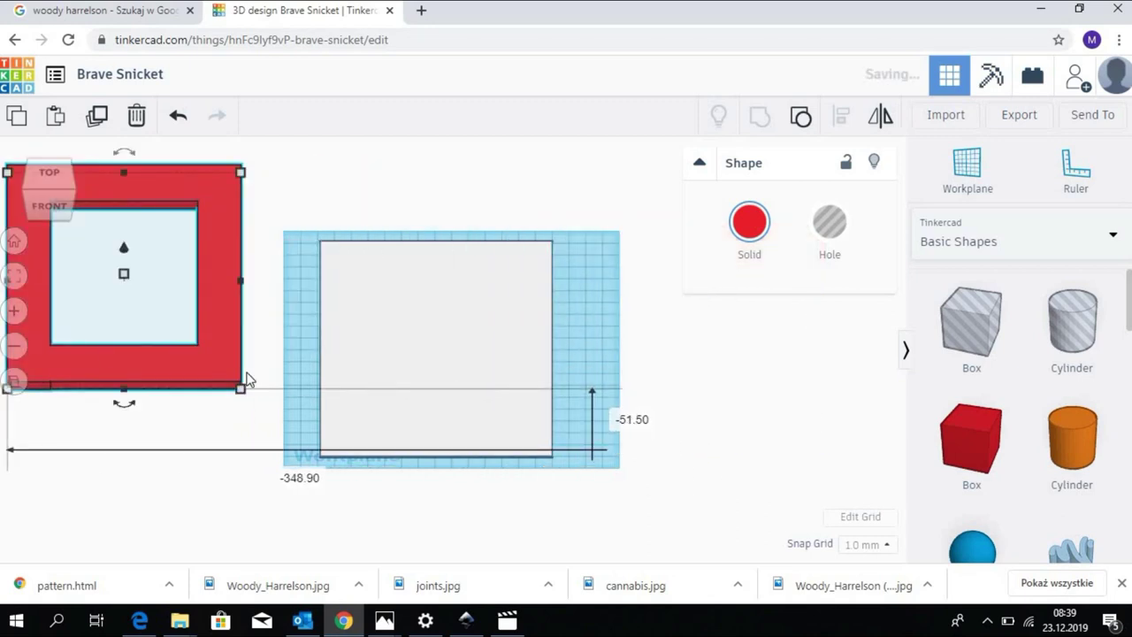
pyautogui.moveTo(354, 374); pyautogui.dragTo(14, 484)
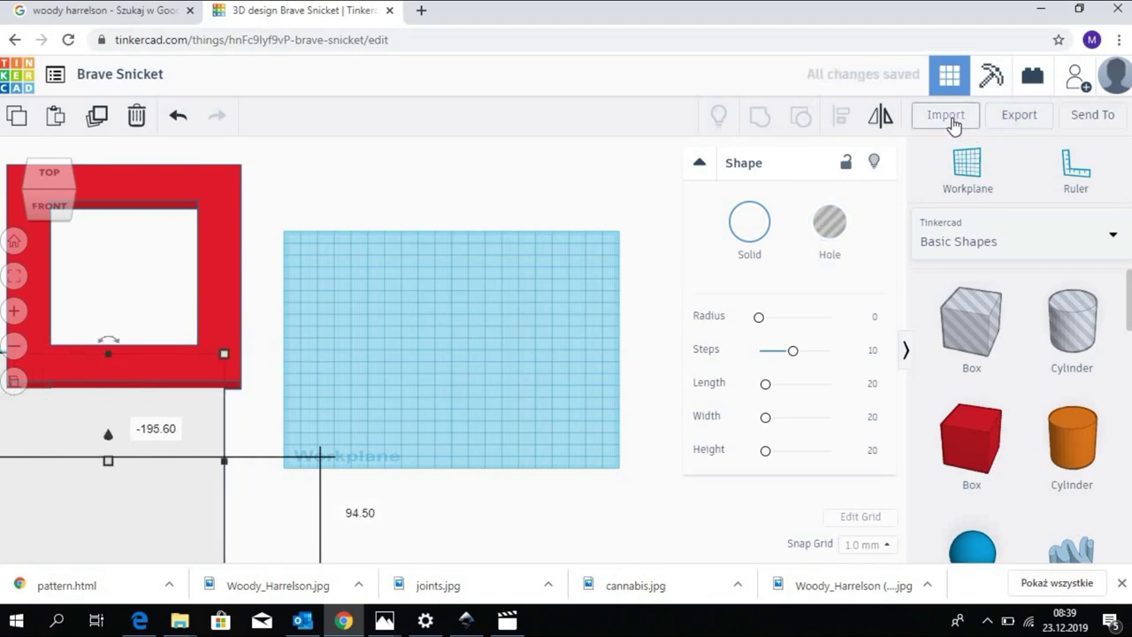
# Import woody.svg into the Tinkercad design as solid portrait shapes.
pyautogui.click(951, 122)
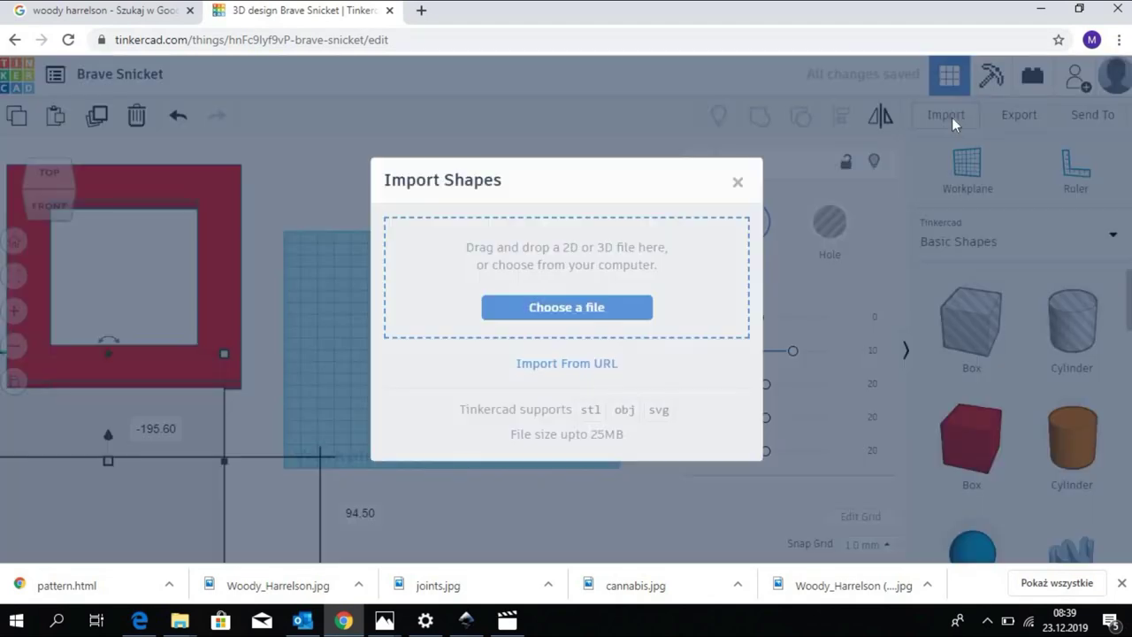
pyautogui.click(562, 306)
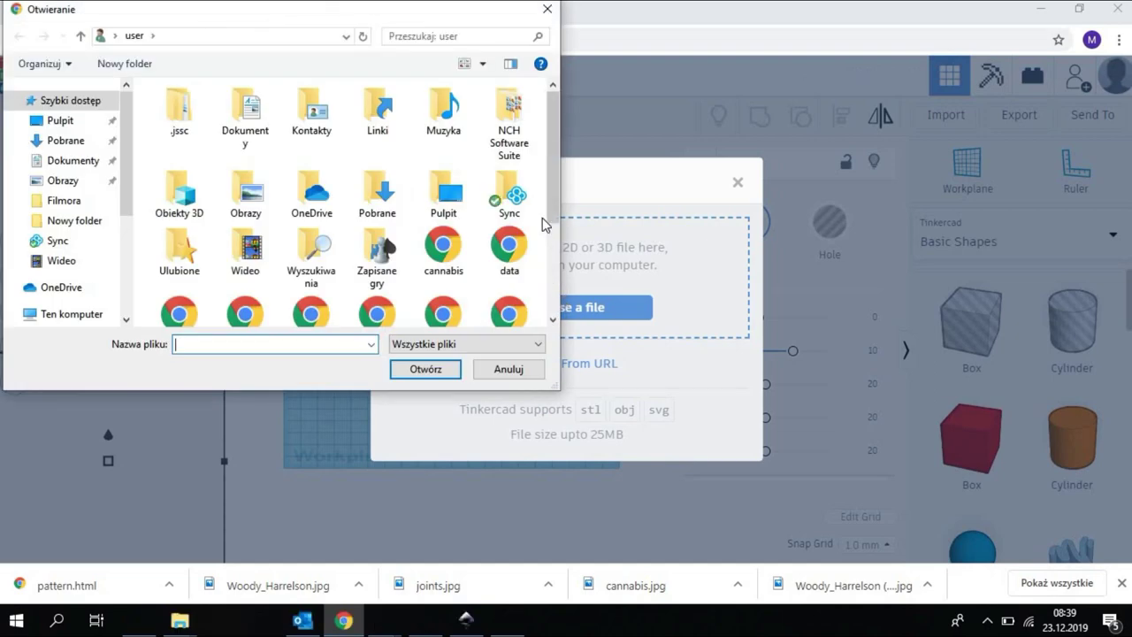
pyautogui.scroll(-3, 218, 290)
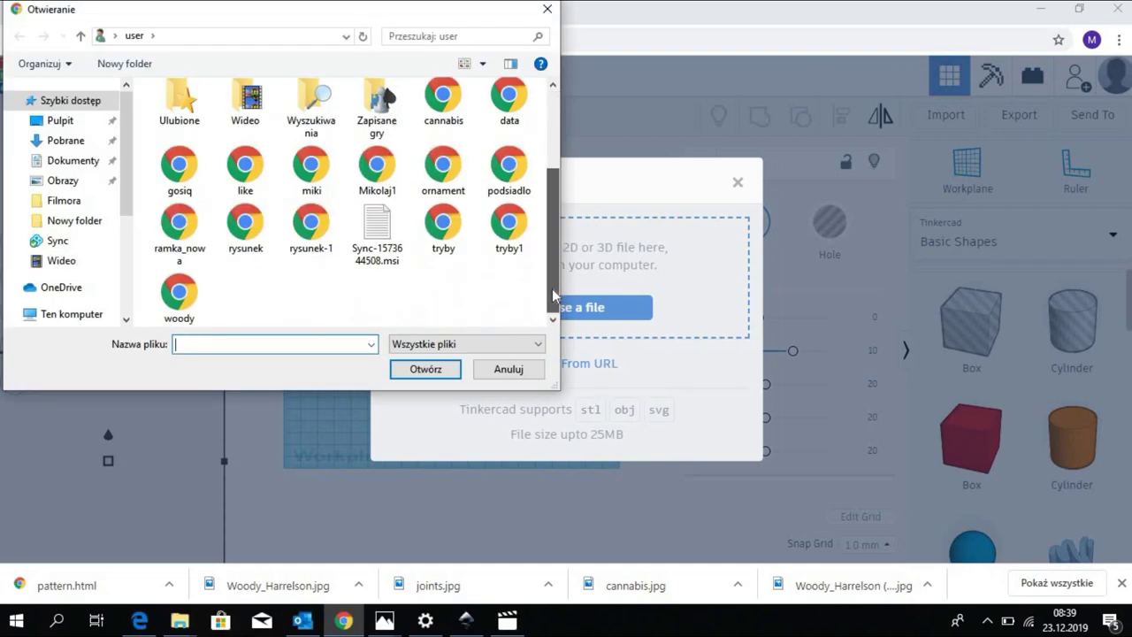
pyautogui.doubleClick(181, 292)
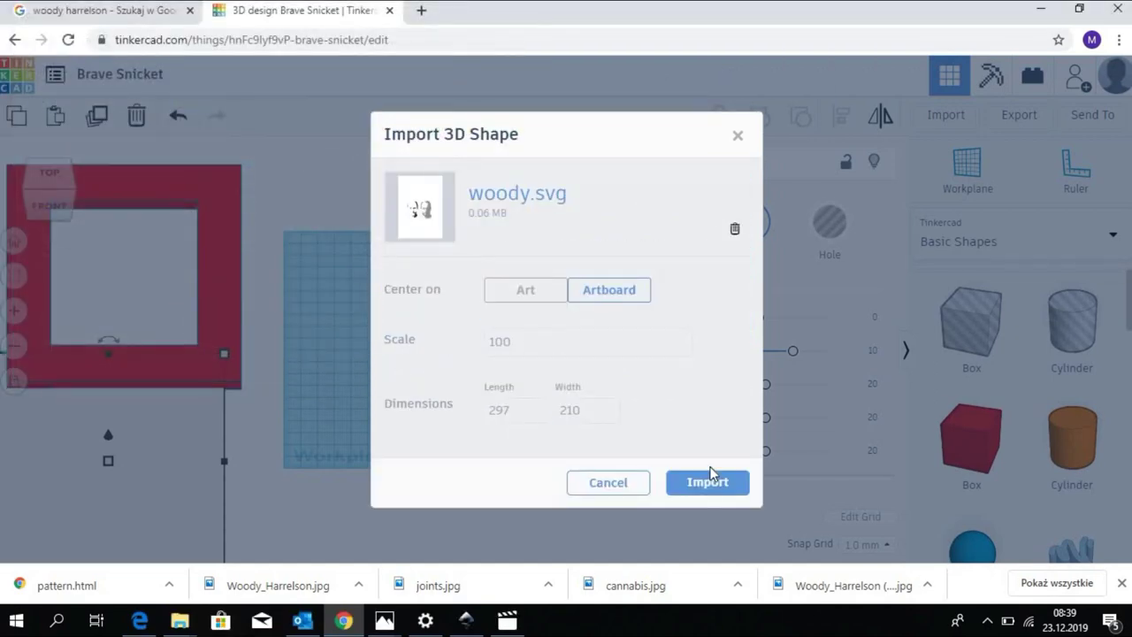
pyautogui.click(725, 485)
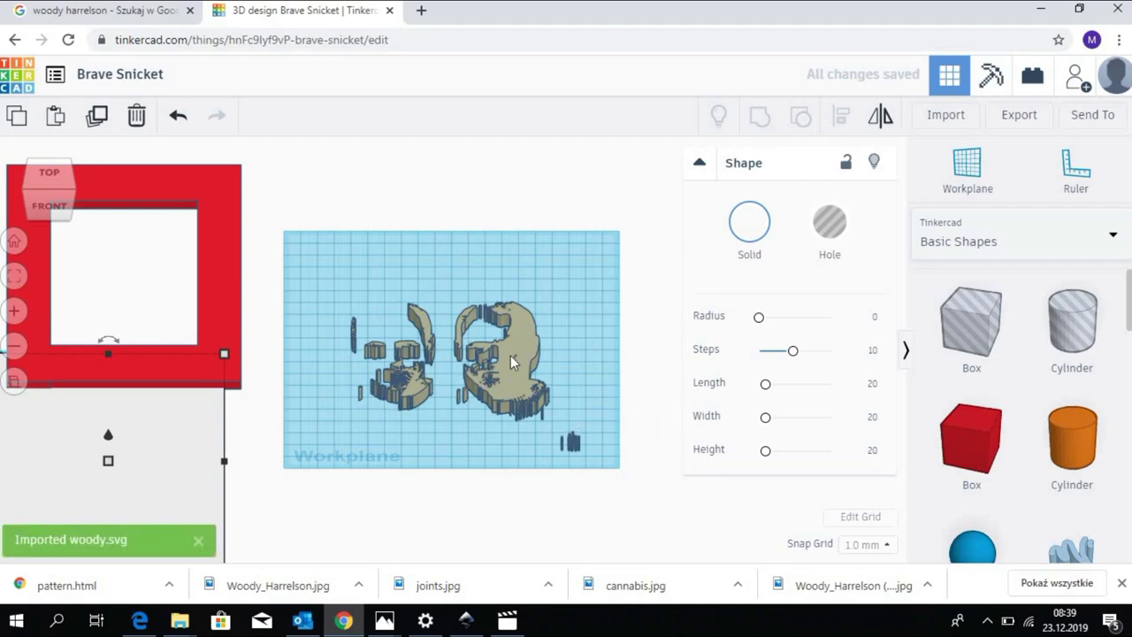
# Shift the imported portrait up on the workplane and set its height to 0,5 mm.
pyautogui.moveTo(510, 356); pyautogui.dragTo(508, 331)
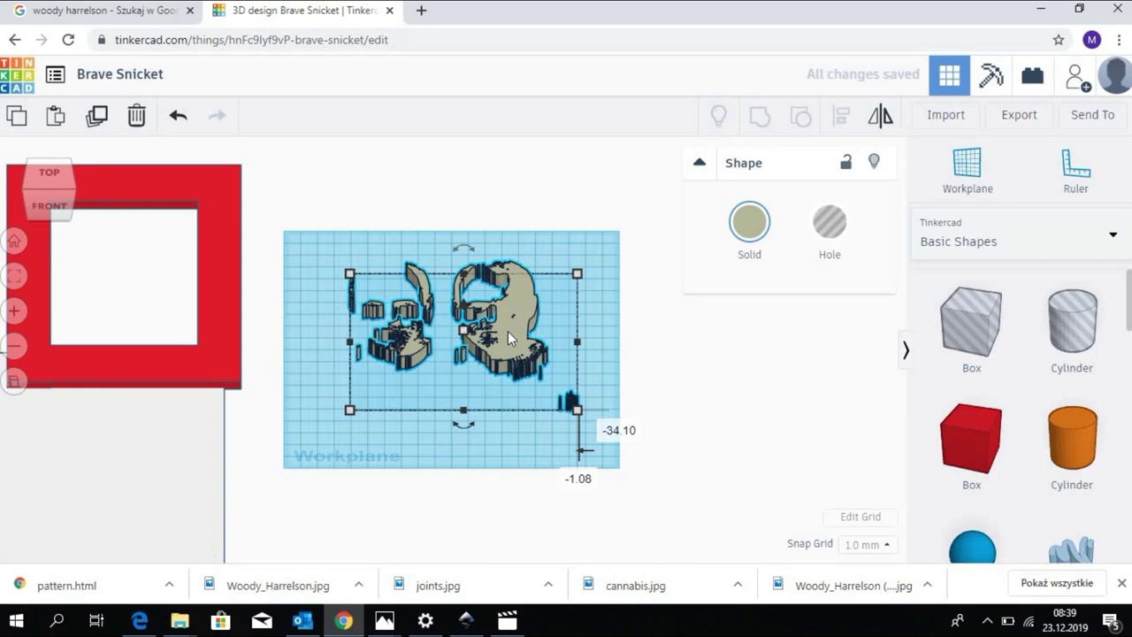
pyautogui.moveTo(508, 331)
pyautogui.mouseDown()
pyautogui.moveTo(545, 347)
pyautogui.moveTo(495, 341)
pyautogui.moveTo(532, 332)
pyautogui.moveTo(495, 332)
pyautogui.mouseUp()
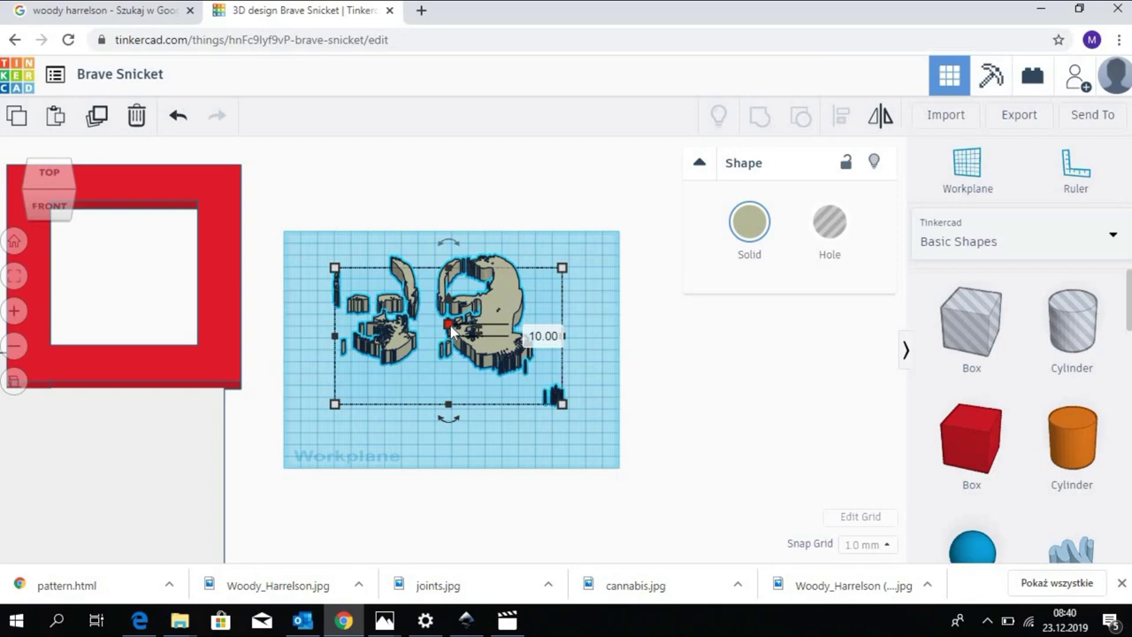
pyautogui.click(527, 330)
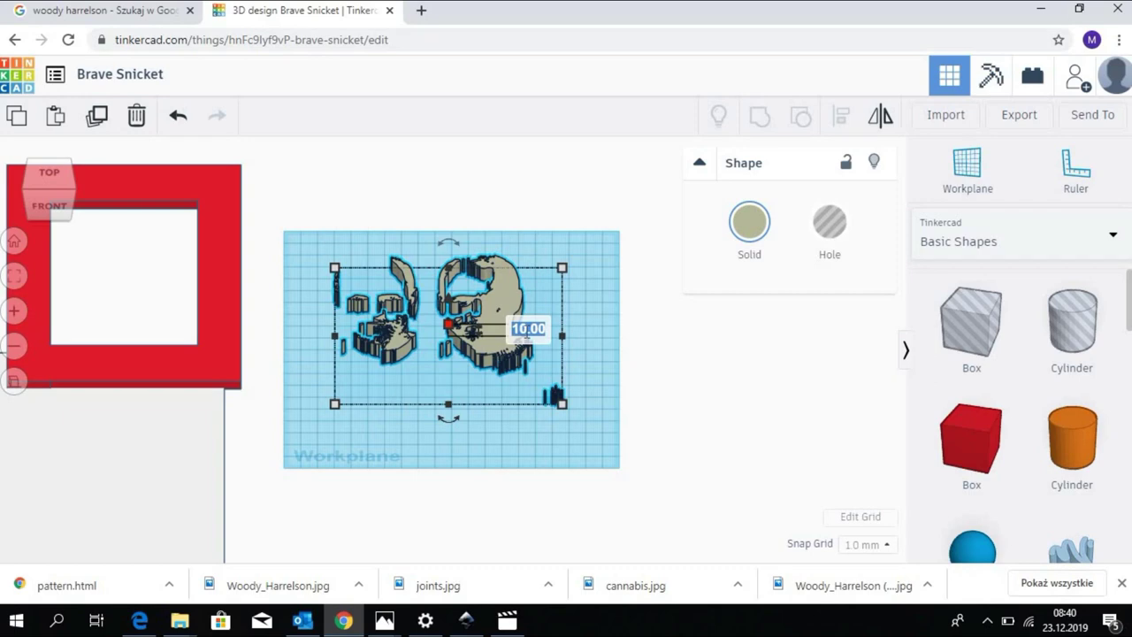
pyautogui.write('0,5')
pyautogui.press('Return')
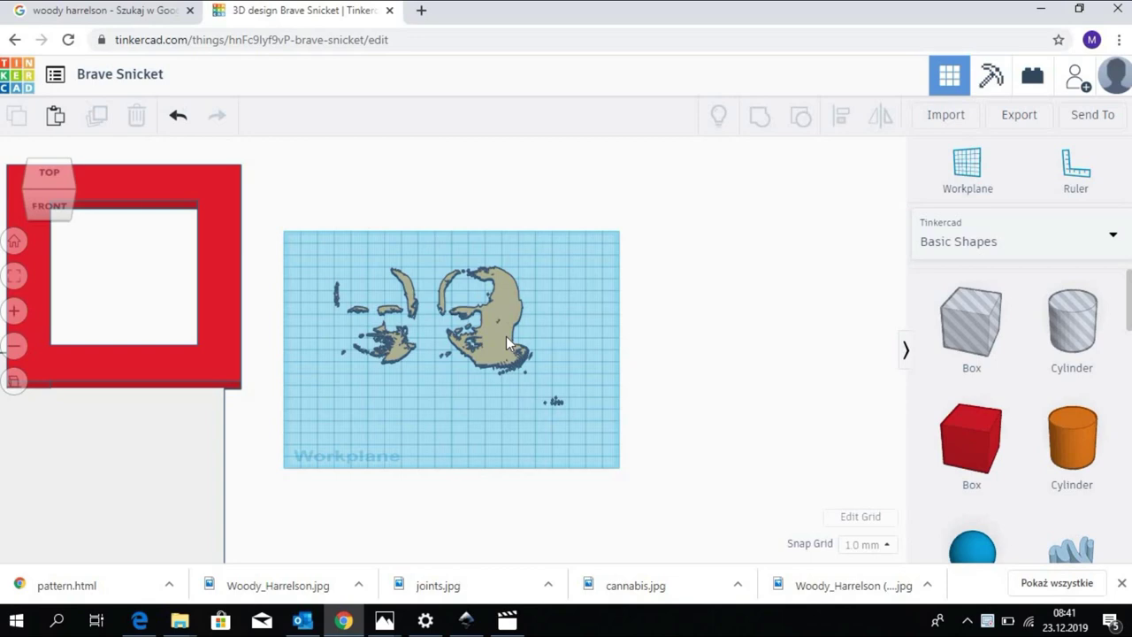
# Move the portrait to the workplane's top edge and place a duplicate copy below it.
pyautogui.moveTo(512, 281); pyautogui.dragTo(513, 252)
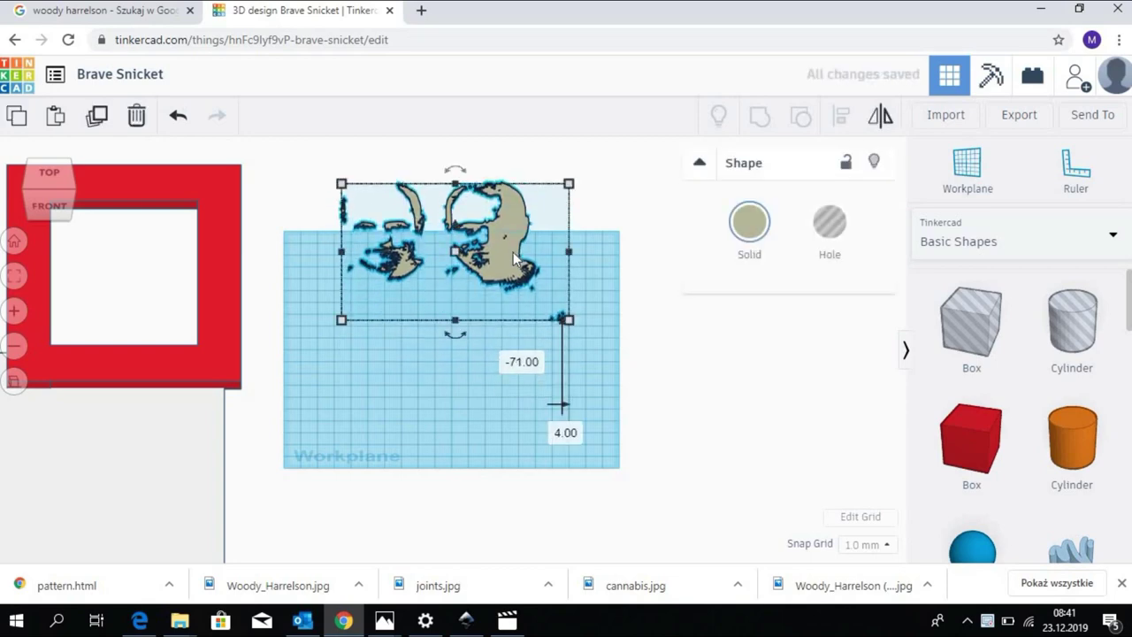
pyautogui.hotkey('ctrl', 'c')
pyautogui.hotkey('ctrl', 'v')
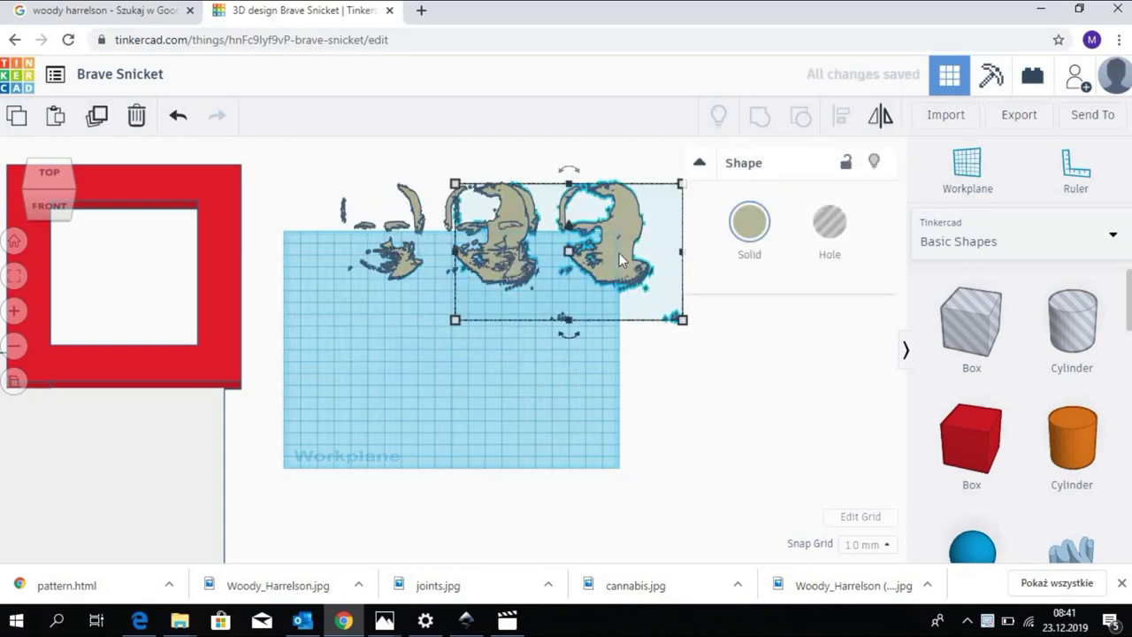
pyautogui.moveTo(619, 253); pyautogui.dragTo(500, 410)
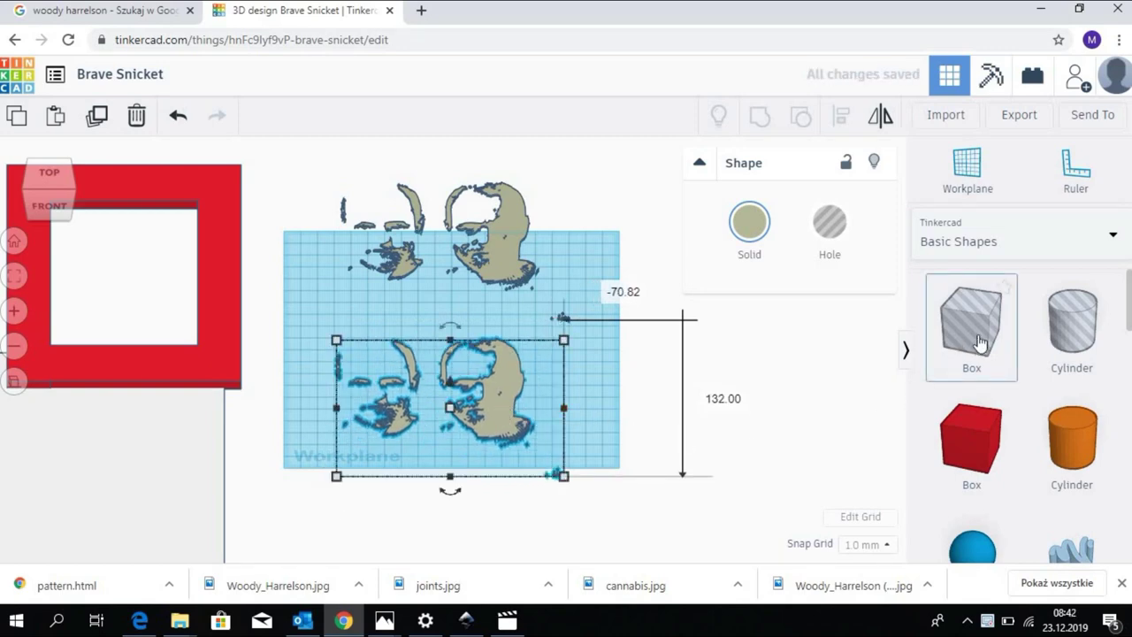
# Cut away the upper portrait's right face by grouping it with a resized box hole.
pyautogui.moveTo(980, 344); pyautogui.dragTo(564, 246)
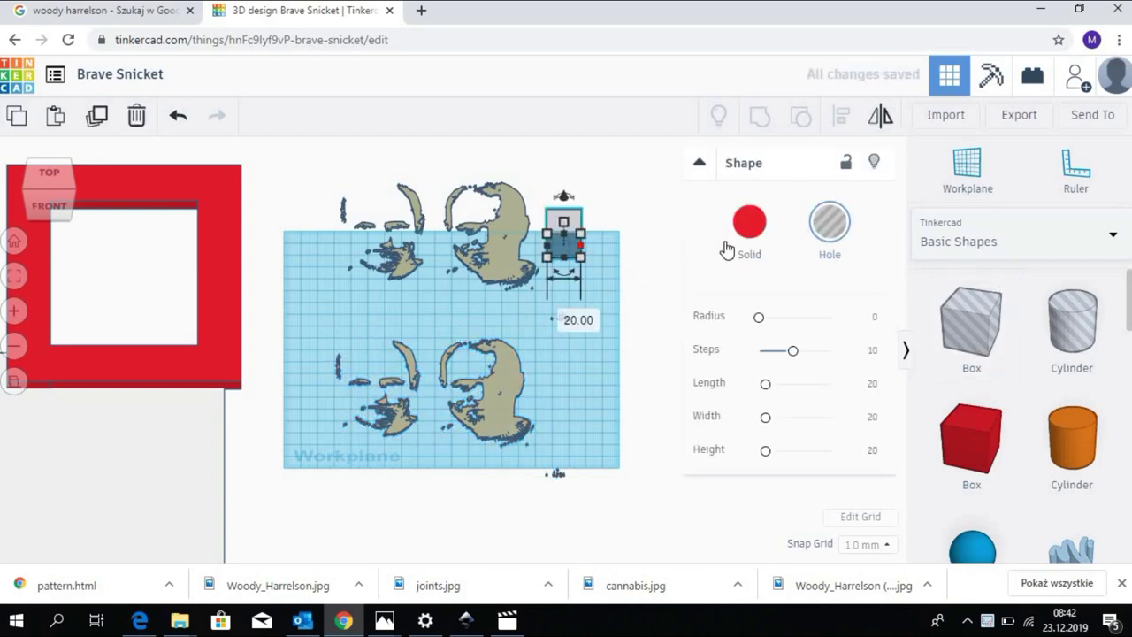
pyautogui.moveTo(581, 257); pyautogui.dragTo(645, 359)
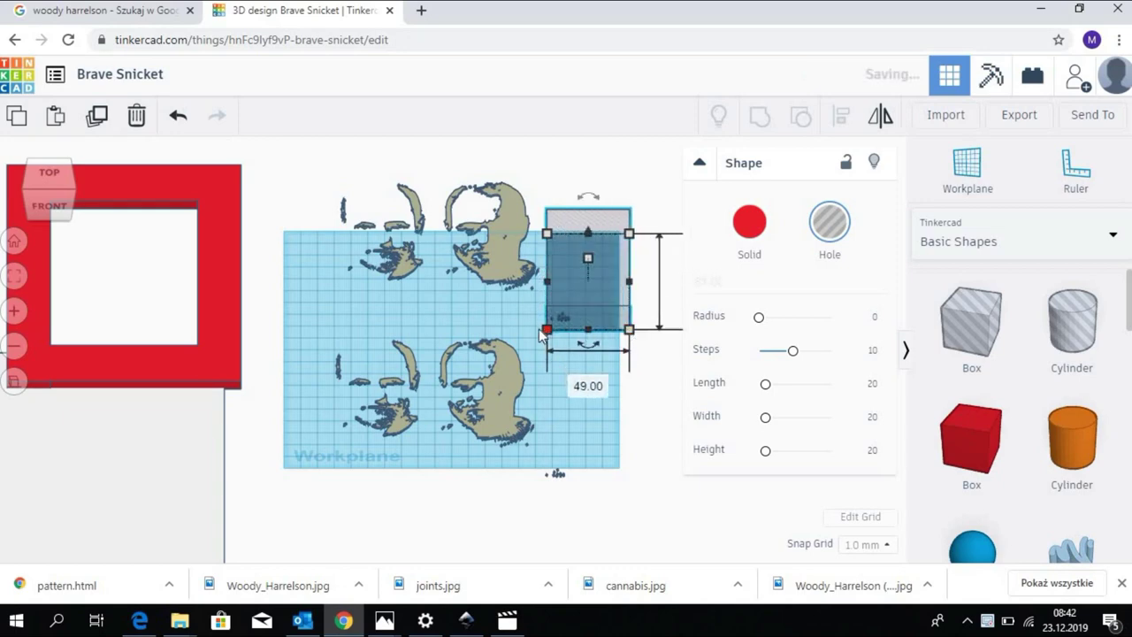
pyautogui.moveTo(547, 330); pyautogui.dragTo(437, 333)
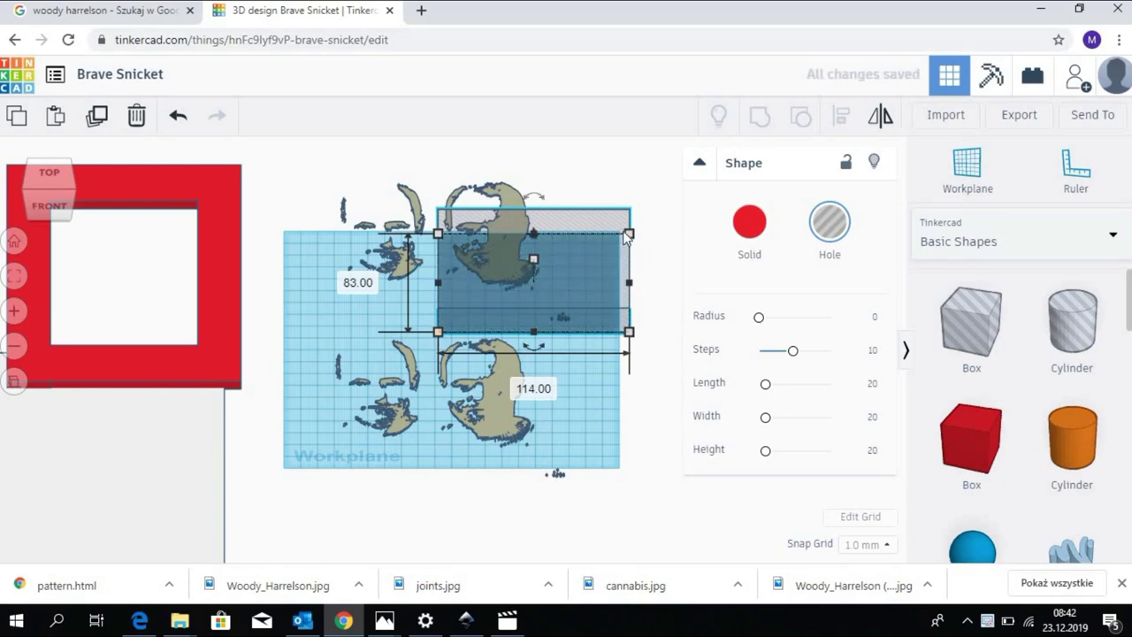
pyautogui.moveTo(629, 235); pyautogui.dragTo(626, 183)
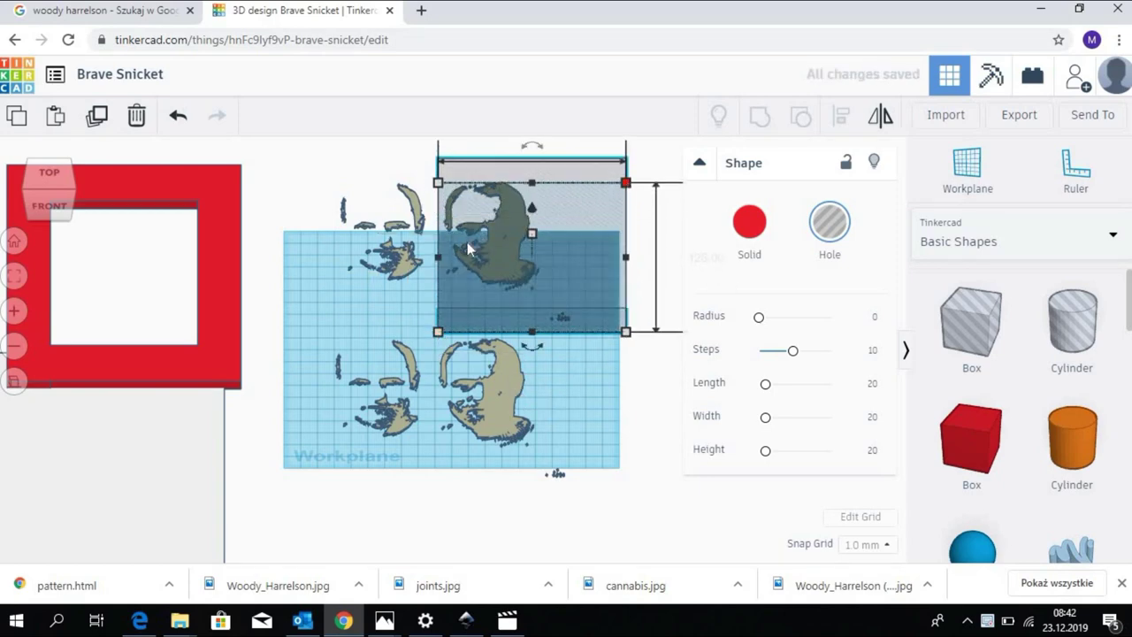
pyautogui.moveTo(297, 153); pyautogui.dragTo(665, 332)
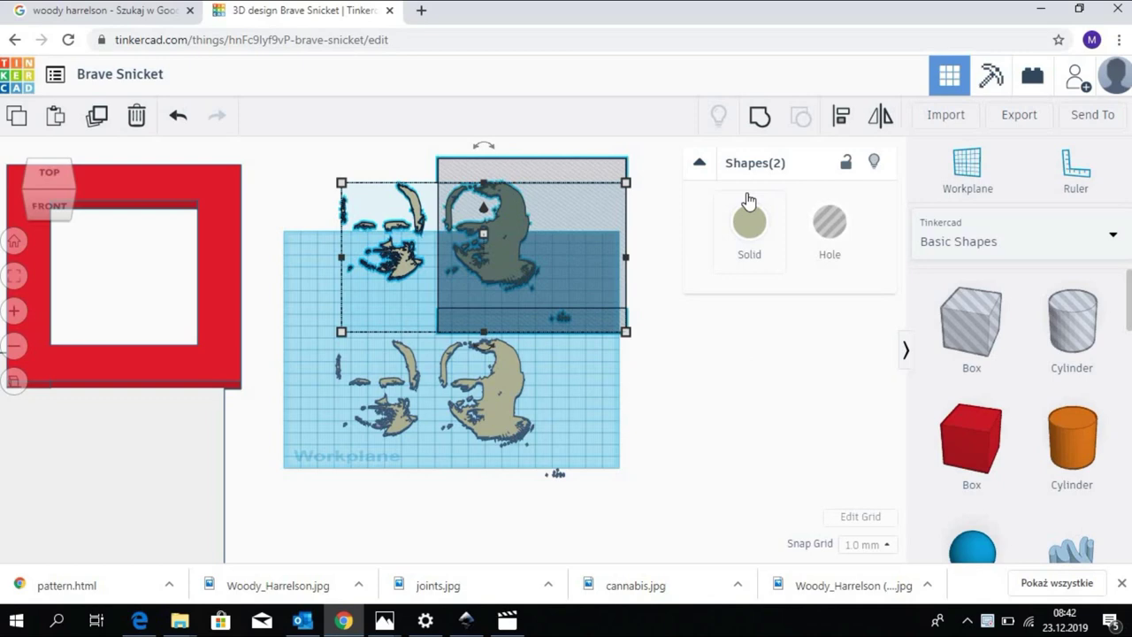
pyautogui.click(761, 118)
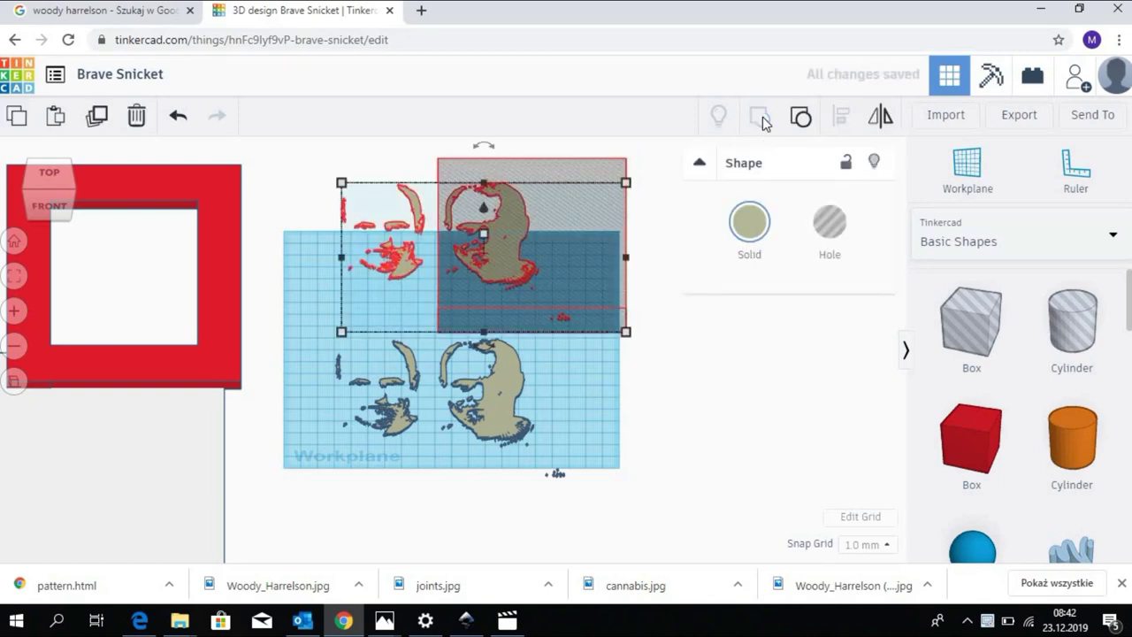
pyautogui.click(508, 292)
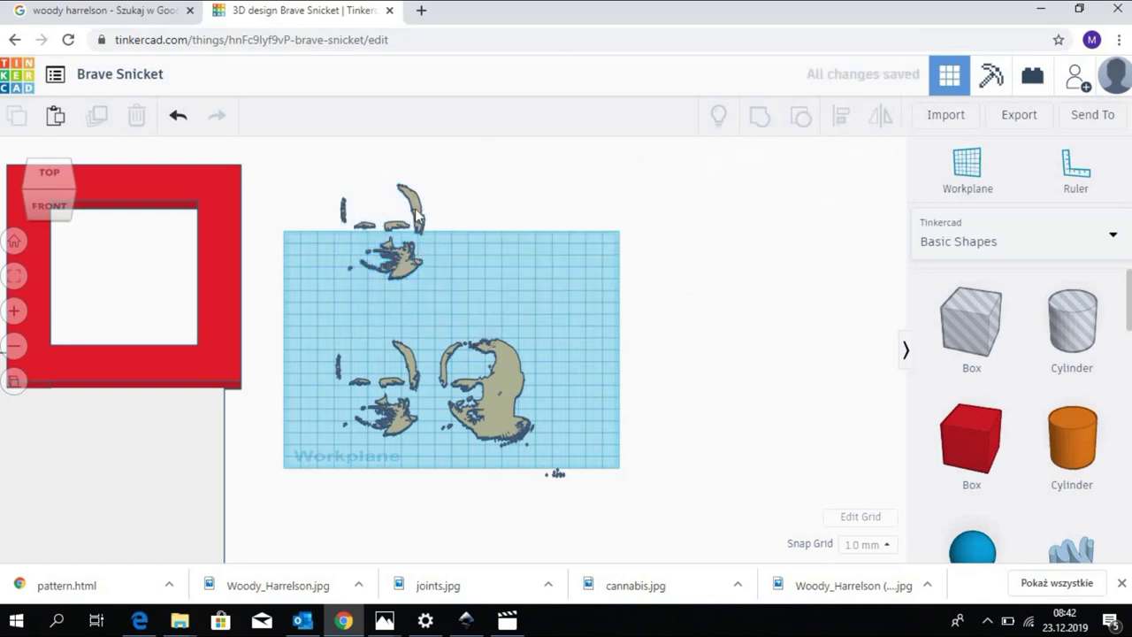
# Group two box holes with the lower copy to remove its left face and stray specks.
pyautogui.moveTo(416, 222); pyautogui.dragTo(412, 190)
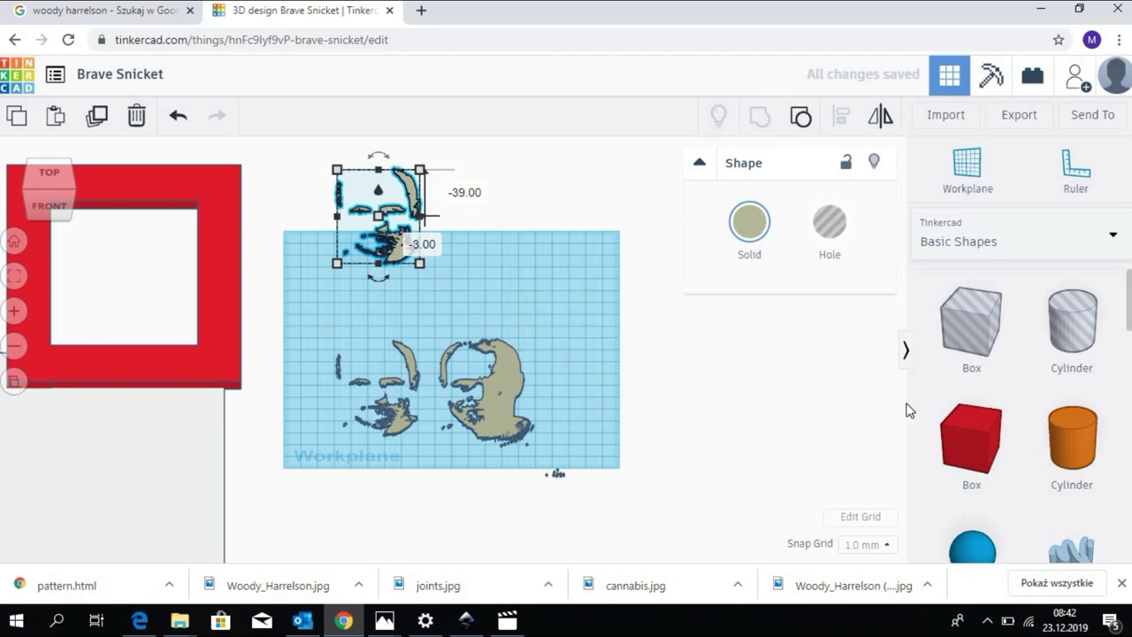
pyautogui.moveTo(976, 342); pyautogui.dragTo(429, 488)
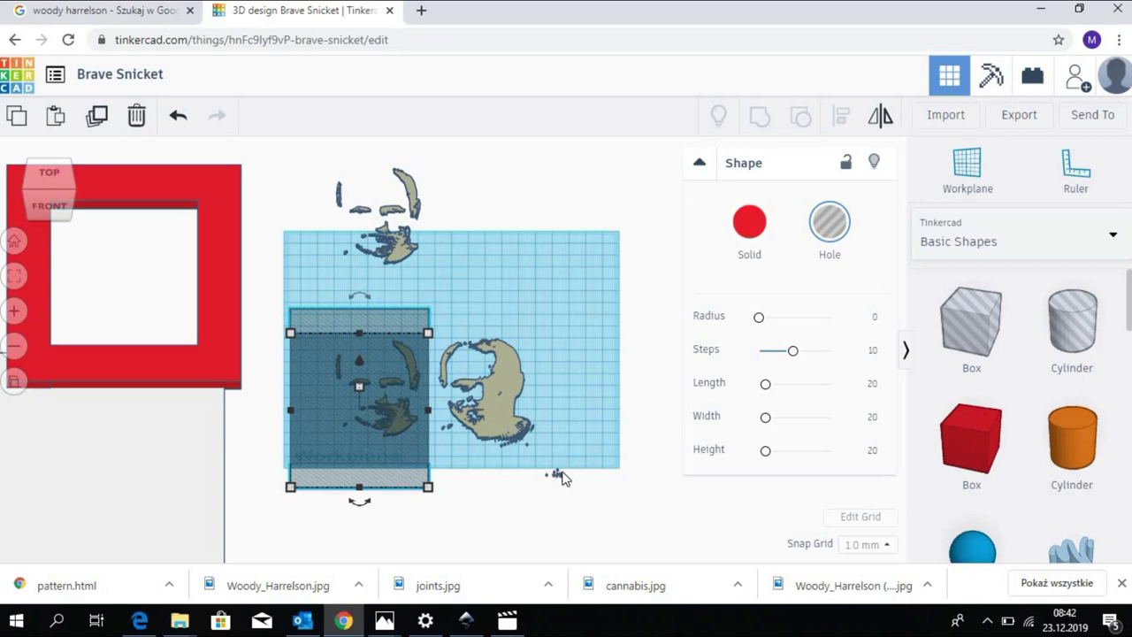
pyautogui.moveTo(977, 327); pyautogui.dragTo(588, 502)
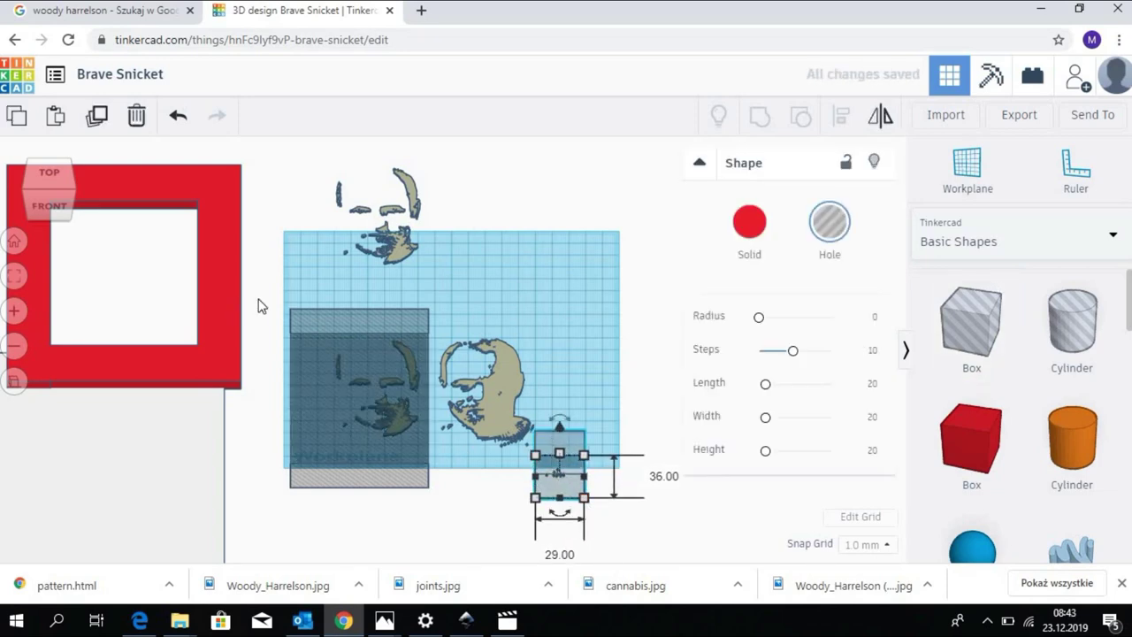
pyautogui.moveTo(259, 299); pyautogui.dragTo(618, 549)
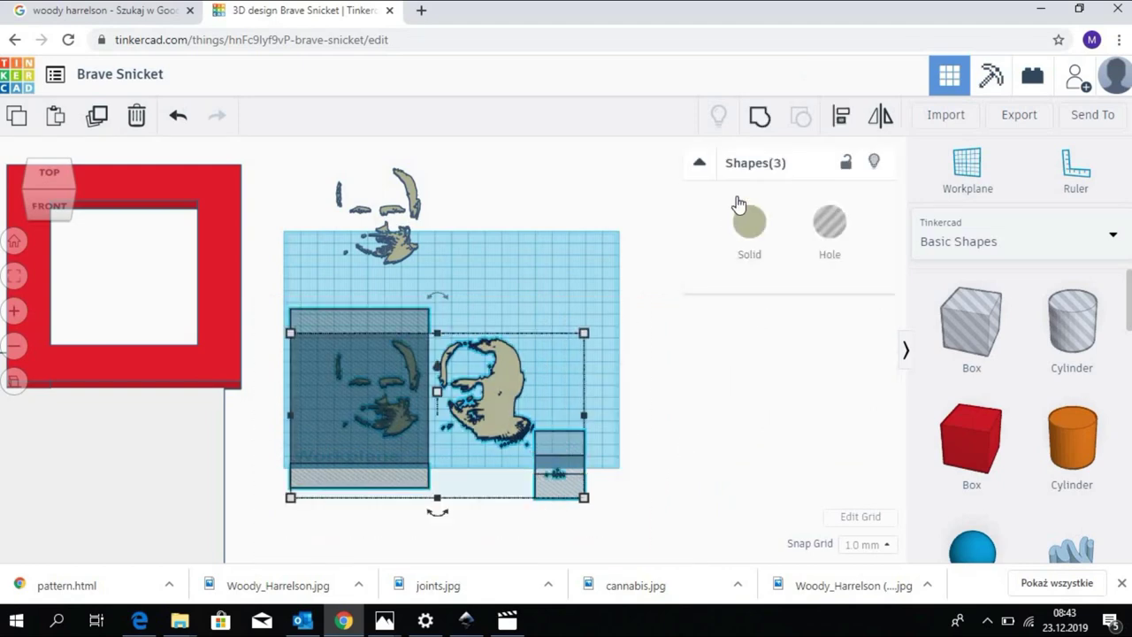
pyautogui.click(761, 118)
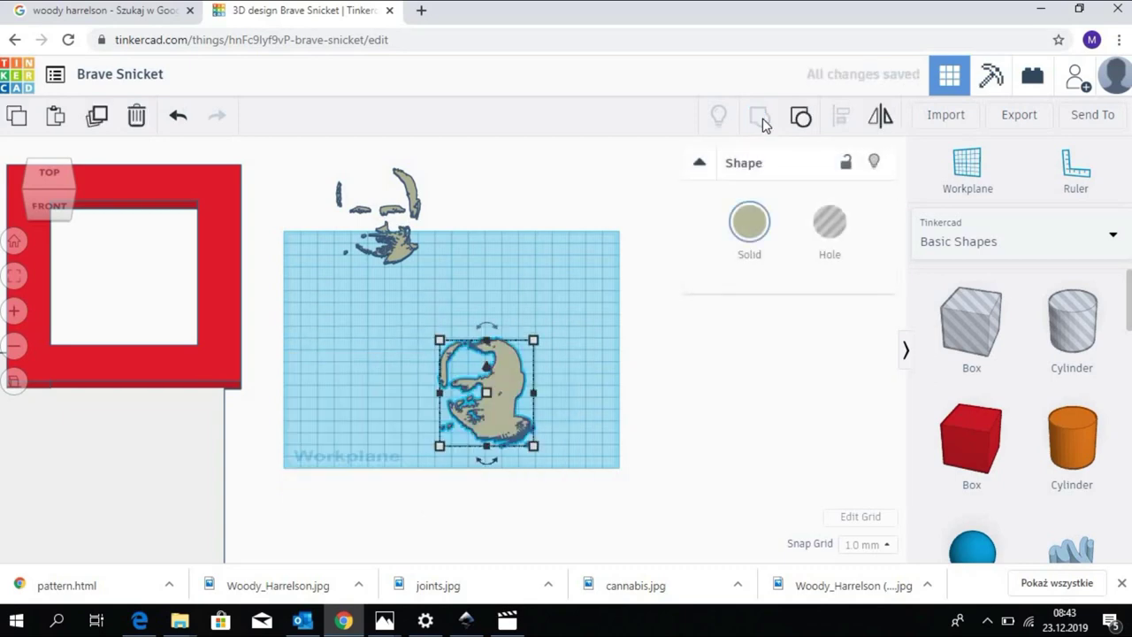
pyautogui.moveTo(502, 393); pyautogui.dragTo(516, 341)
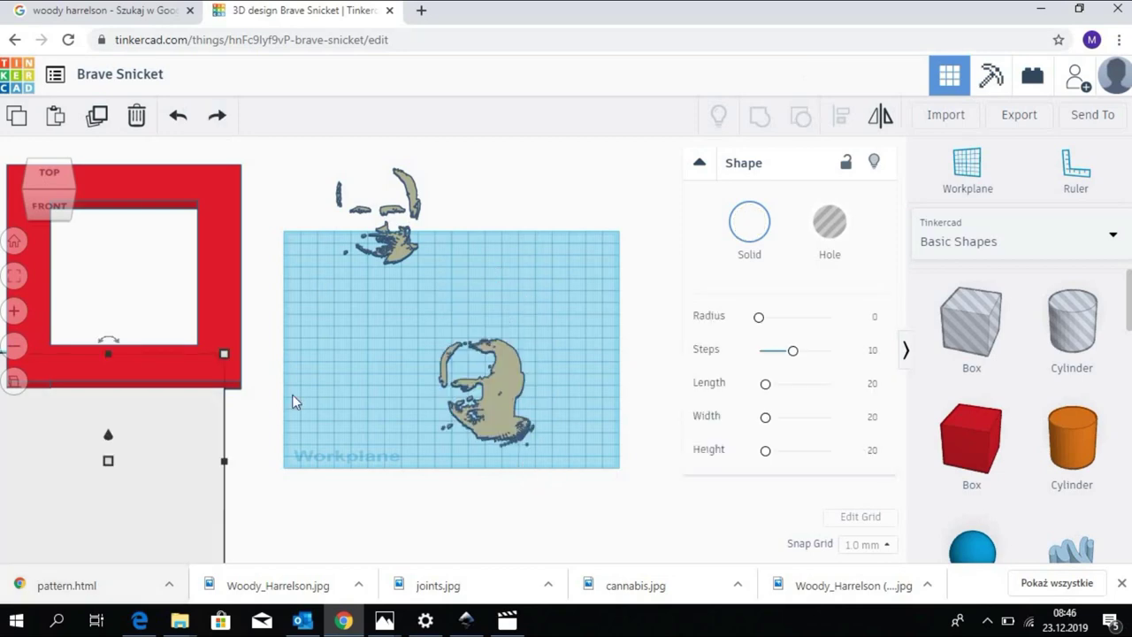
# Set the two face pieces side by side and make the left face solid black.
pyautogui.moveTo(402, 261); pyautogui.dragTo(387, 379)
pyautogui.moveTo(492, 389); pyautogui.dragTo(490, 343)
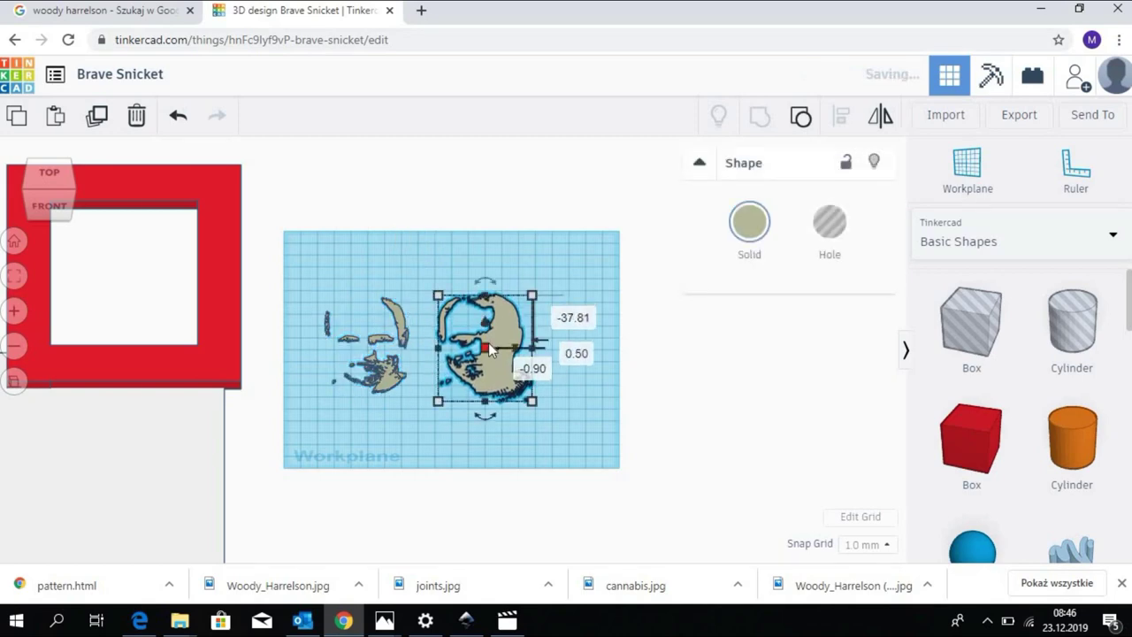
pyautogui.click(403, 331)
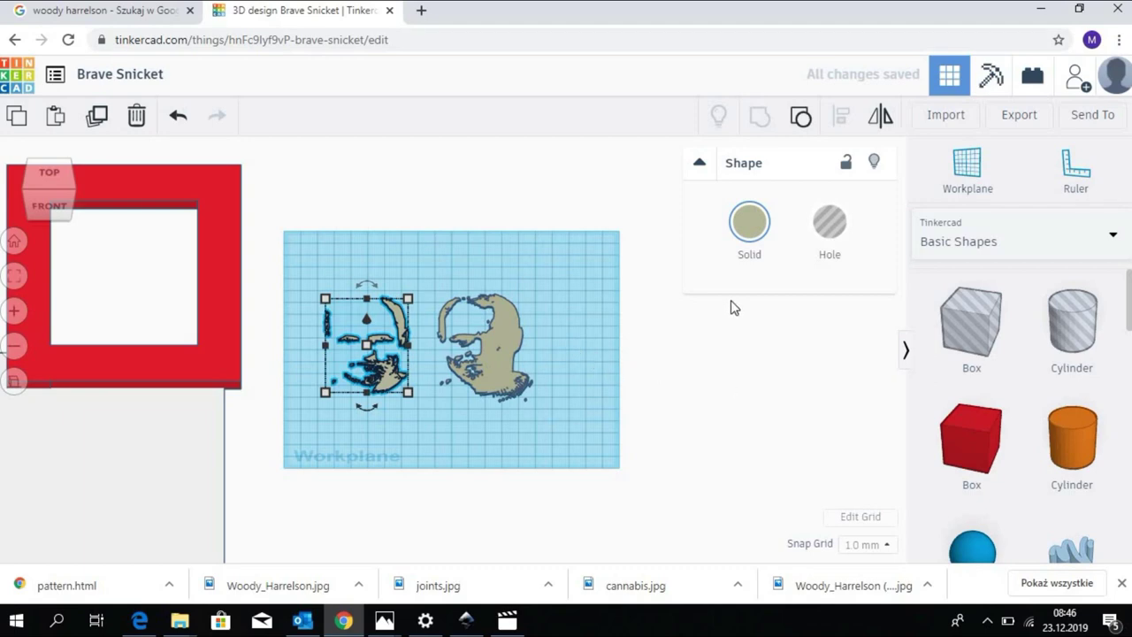
pyautogui.click(750, 225)
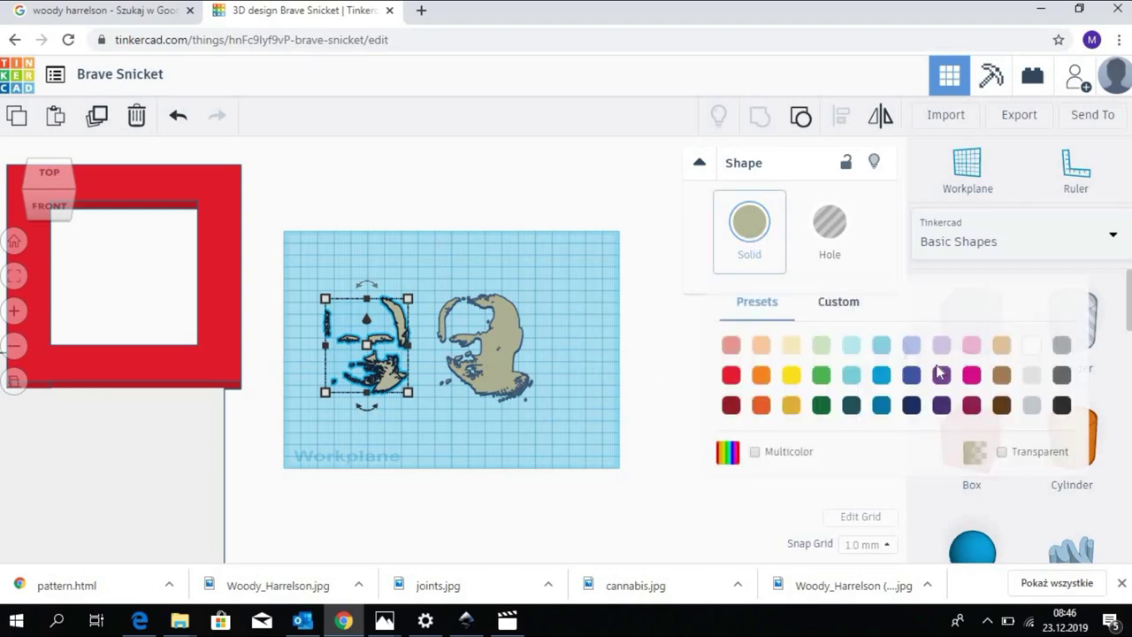
pyautogui.click(1059, 404)
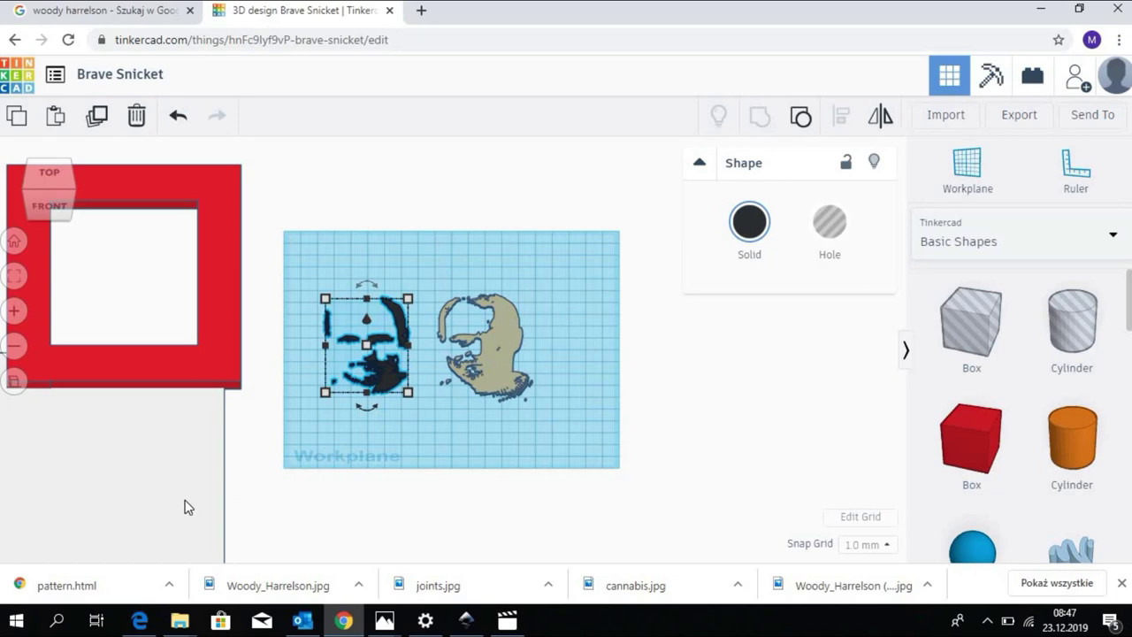
# Raise the tan face shape 0.5 mm off the workplane.
pyautogui.click(493, 381)
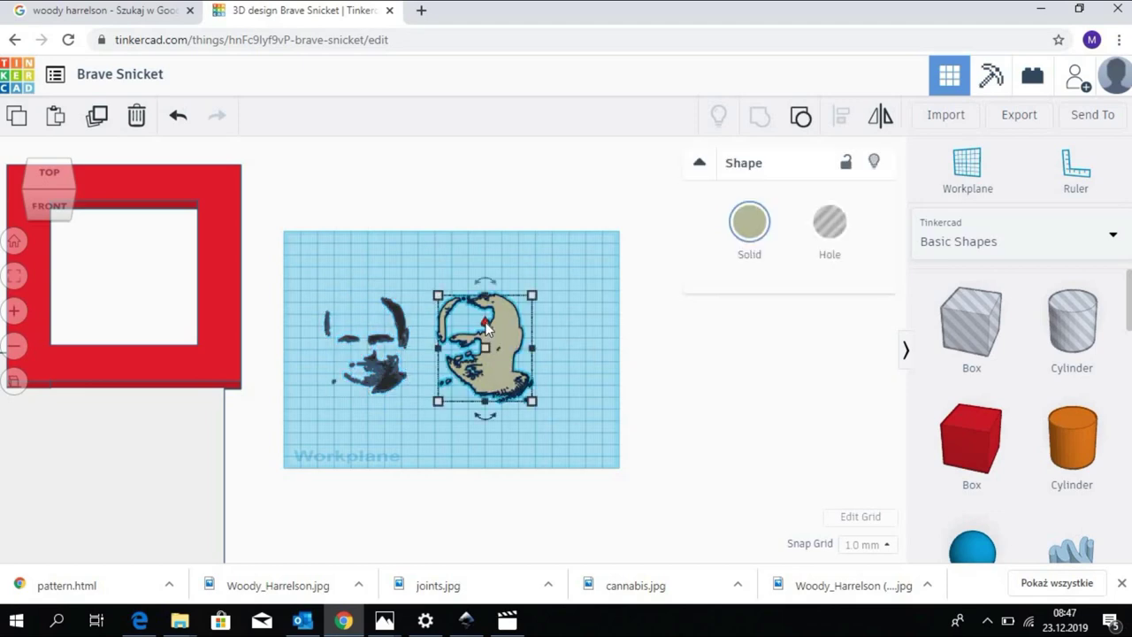
pyautogui.moveTo(485, 325); pyautogui.dragTo(485, 326)
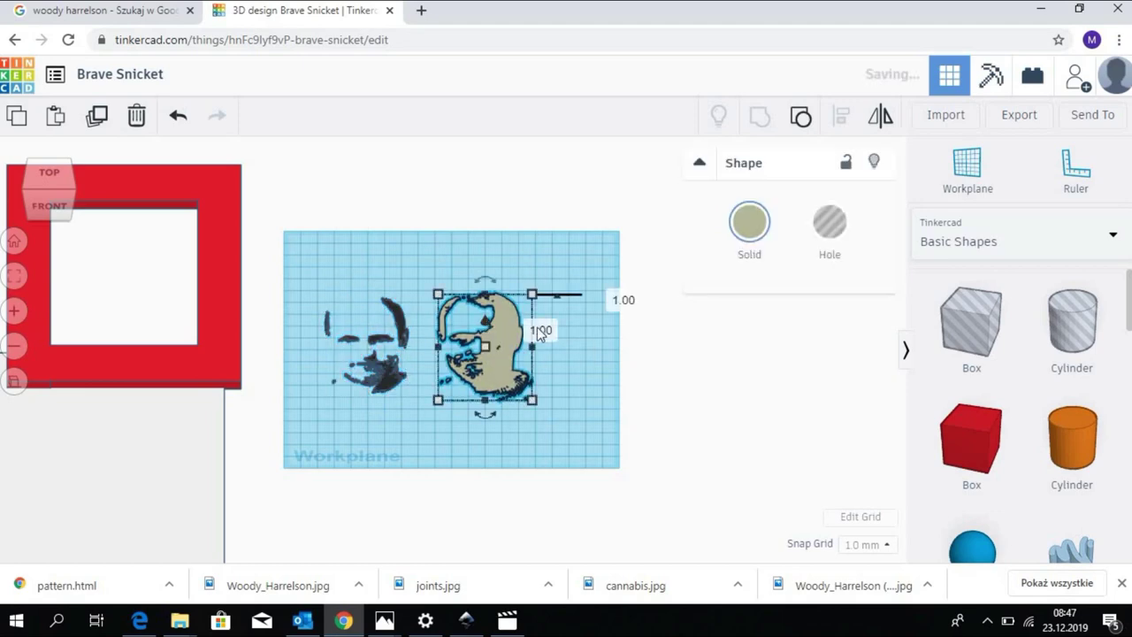
pyautogui.click(541, 330)
pyautogui.write('0')
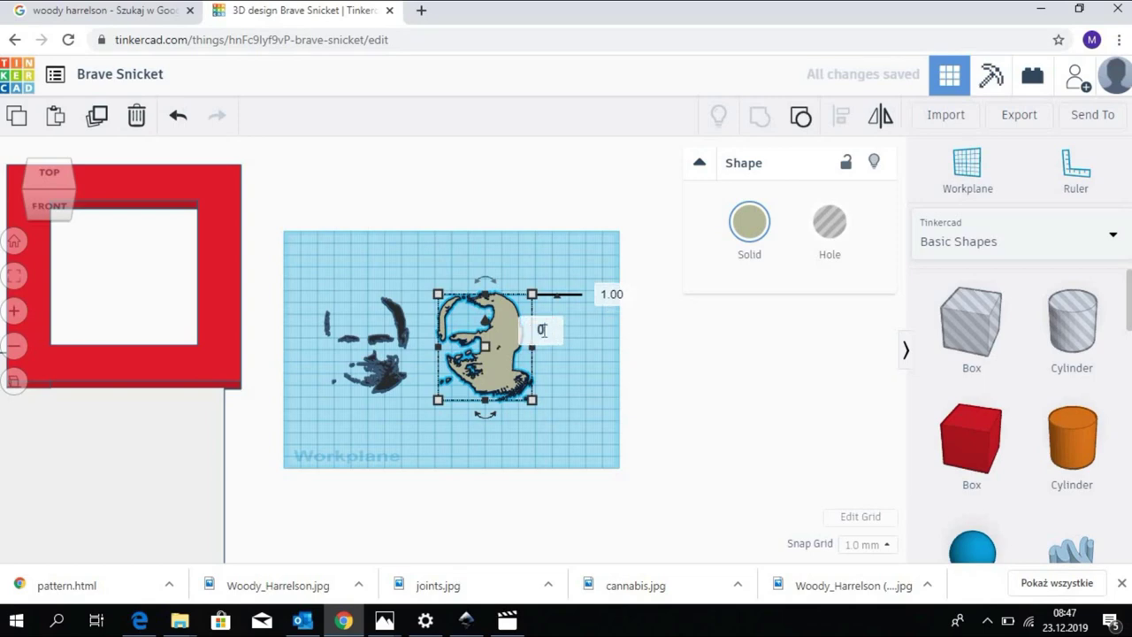
pyautogui.write('.5')
pyautogui.press('Return')
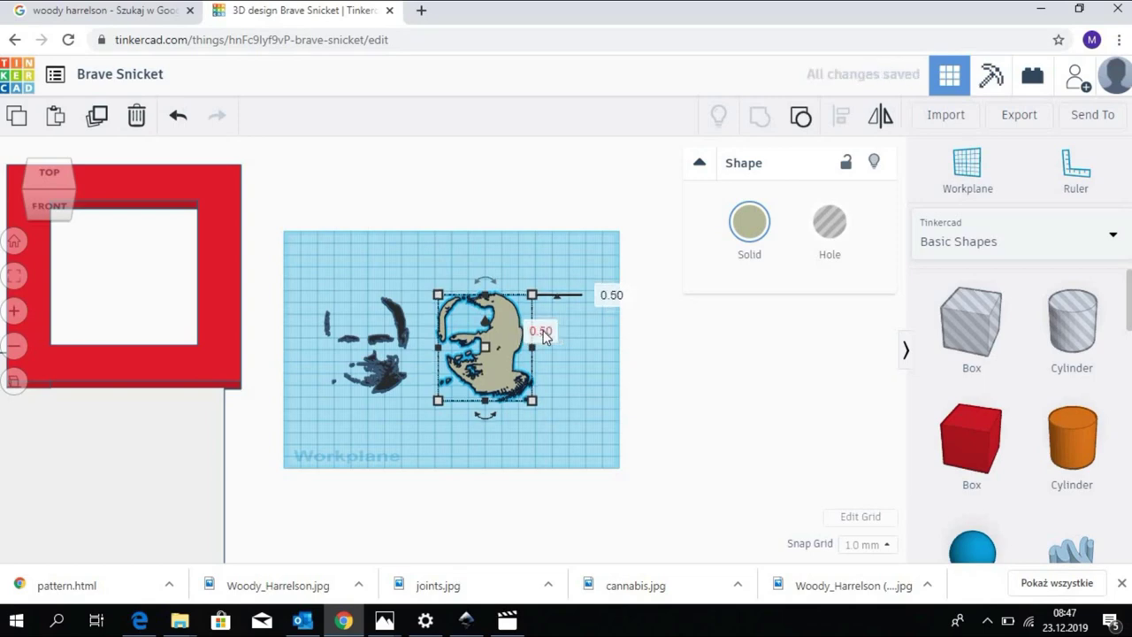
# Raise the dark face shape 1 mm off the workplane.
pyautogui.click(394, 373)
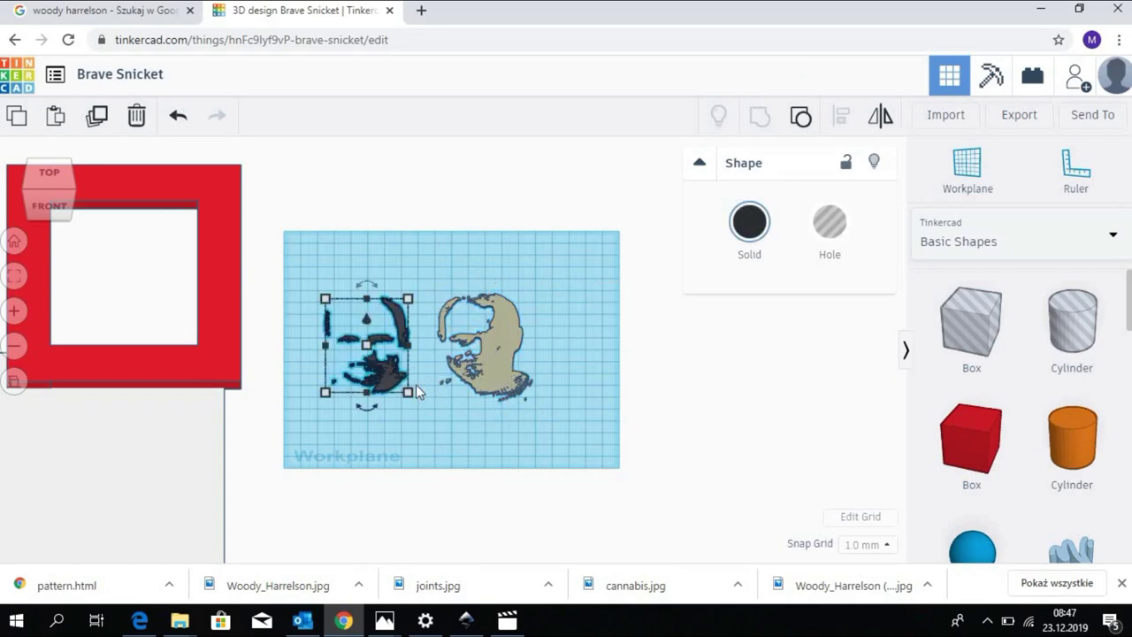
pyautogui.click(368, 323)
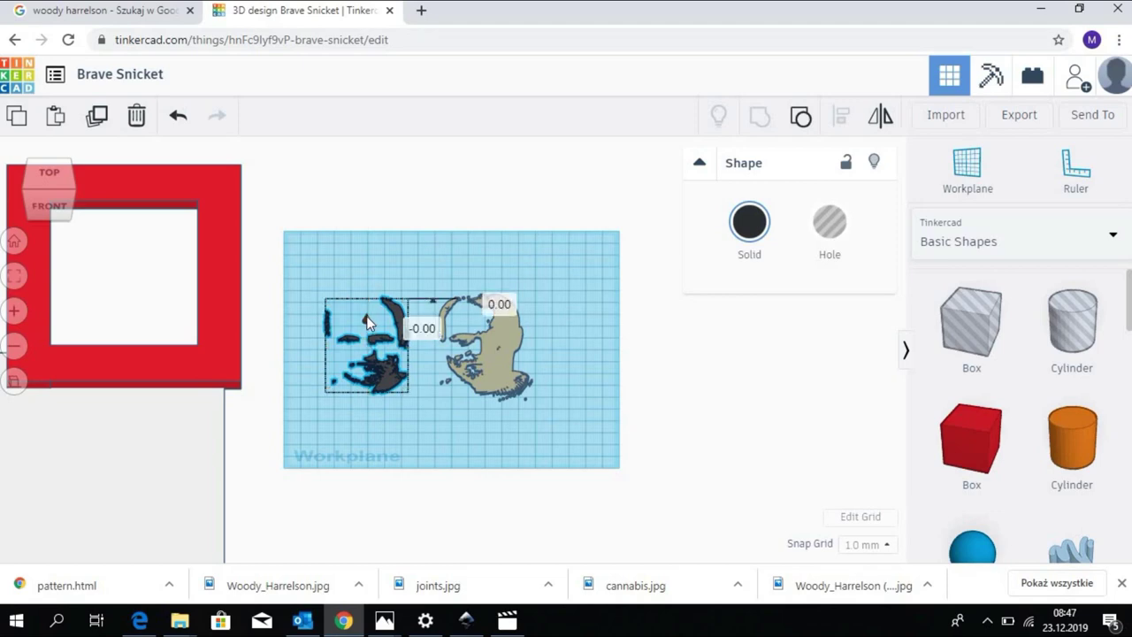
pyautogui.click(424, 329)
pyautogui.write('1')
pyautogui.press('Return')
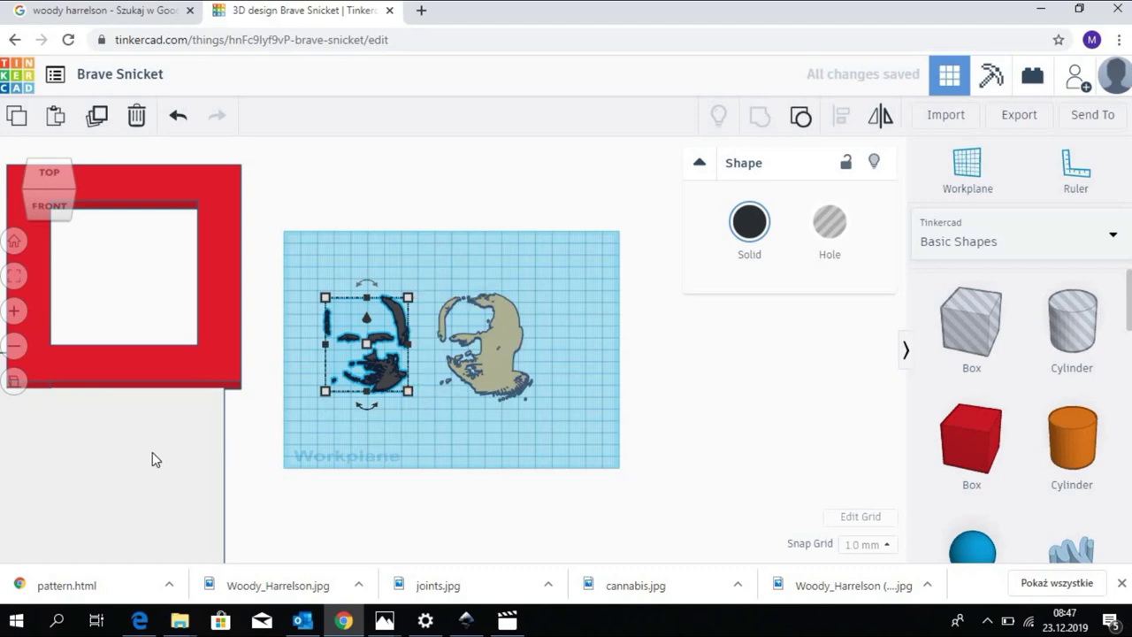
# Slide the grey backing box under the faces and lay the dark face over the tan face.
pyautogui.moveTo(230, 448); pyautogui.dragTo(478, 348)
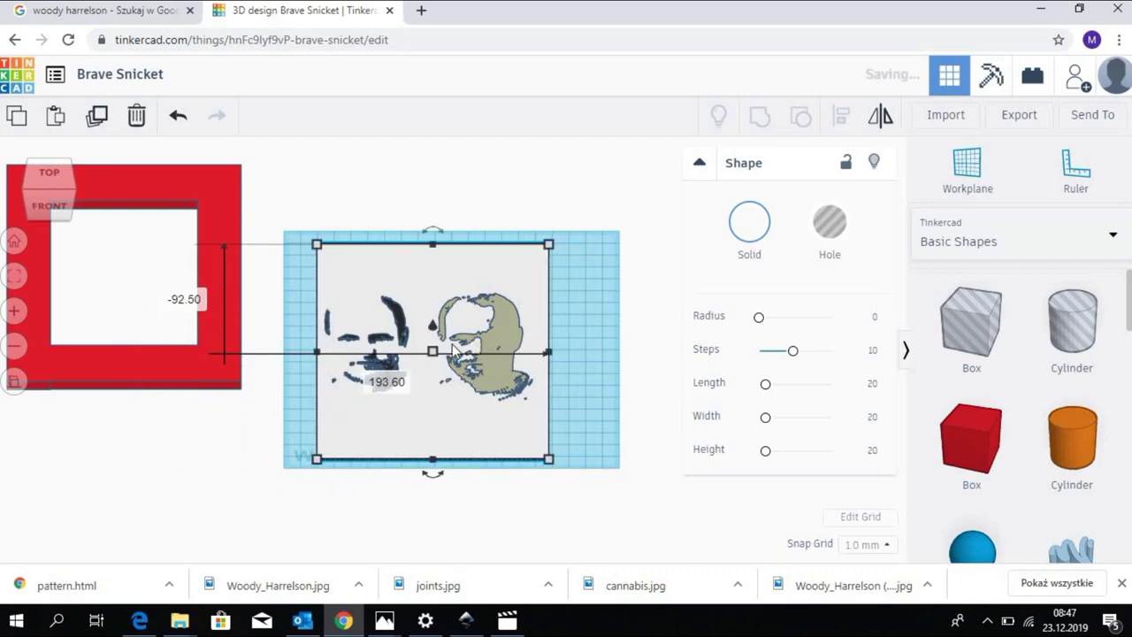
pyautogui.click(15, 314)
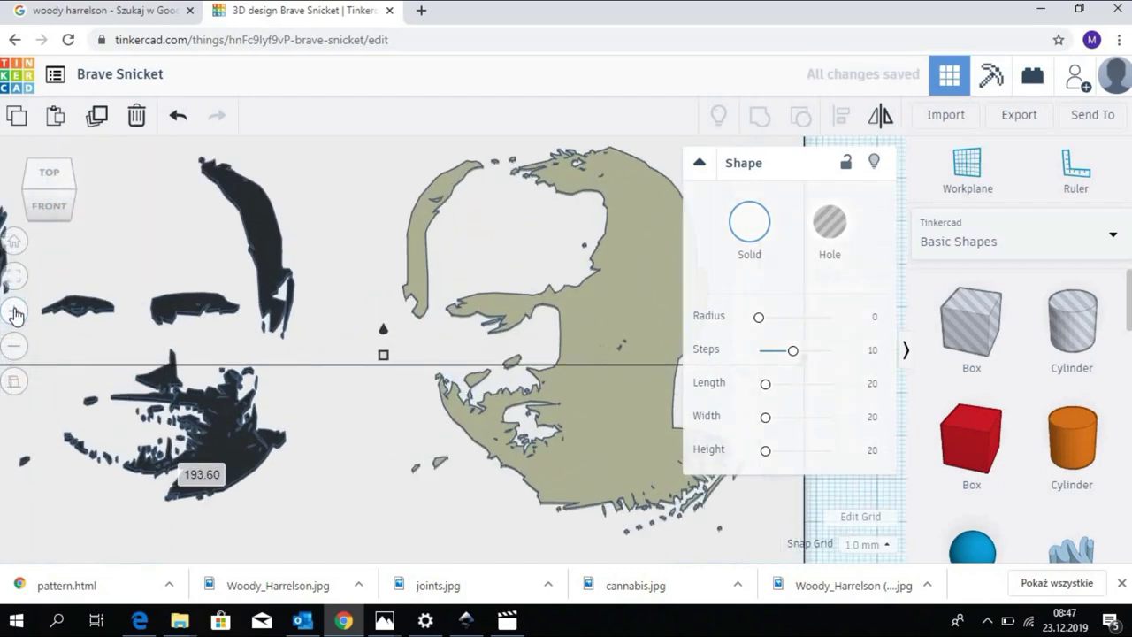
pyautogui.click(15, 314)
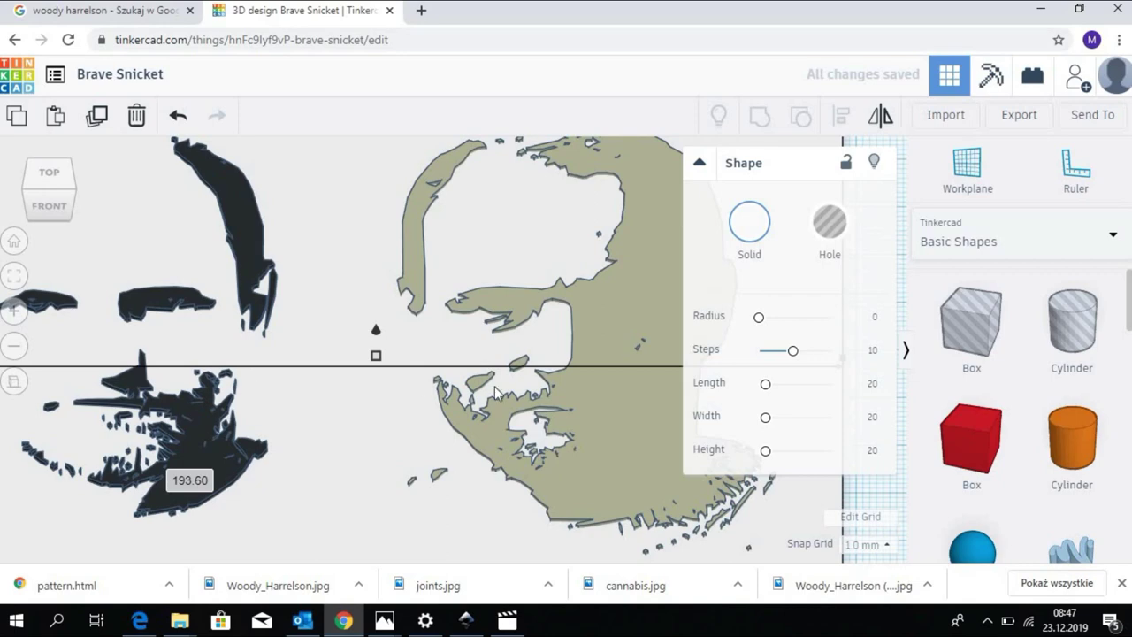
pyautogui.moveTo(611, 412); pyautogui.dragTo(486, 409)
pyautogui.moveTo(246, 262); pyautogui.dragTo(574, 265)
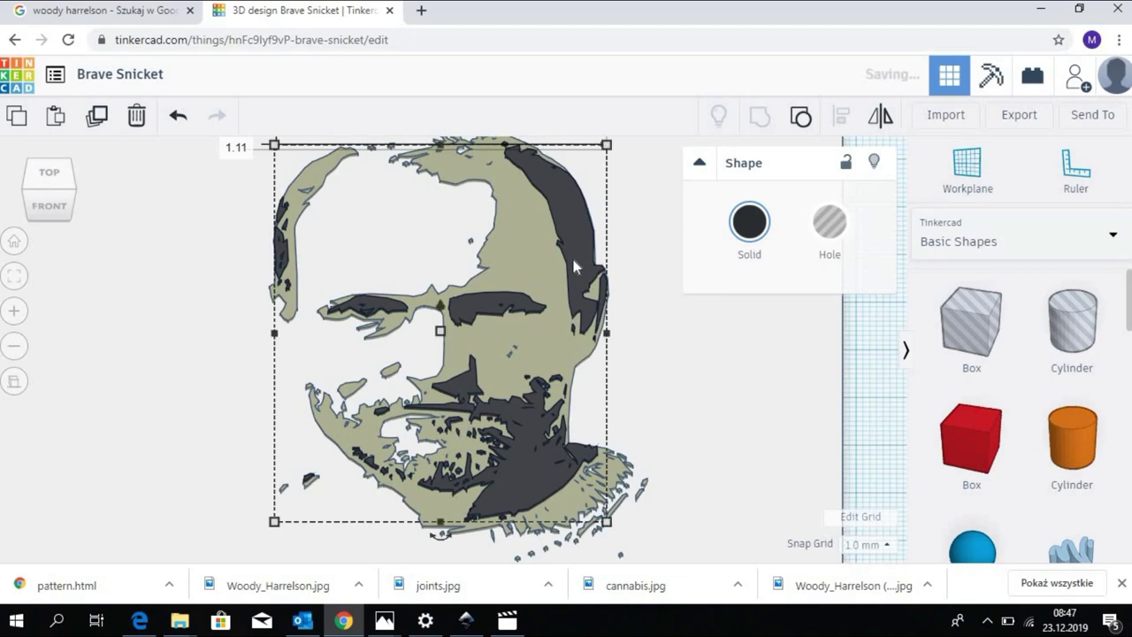
pyautogui.click(51, 174)
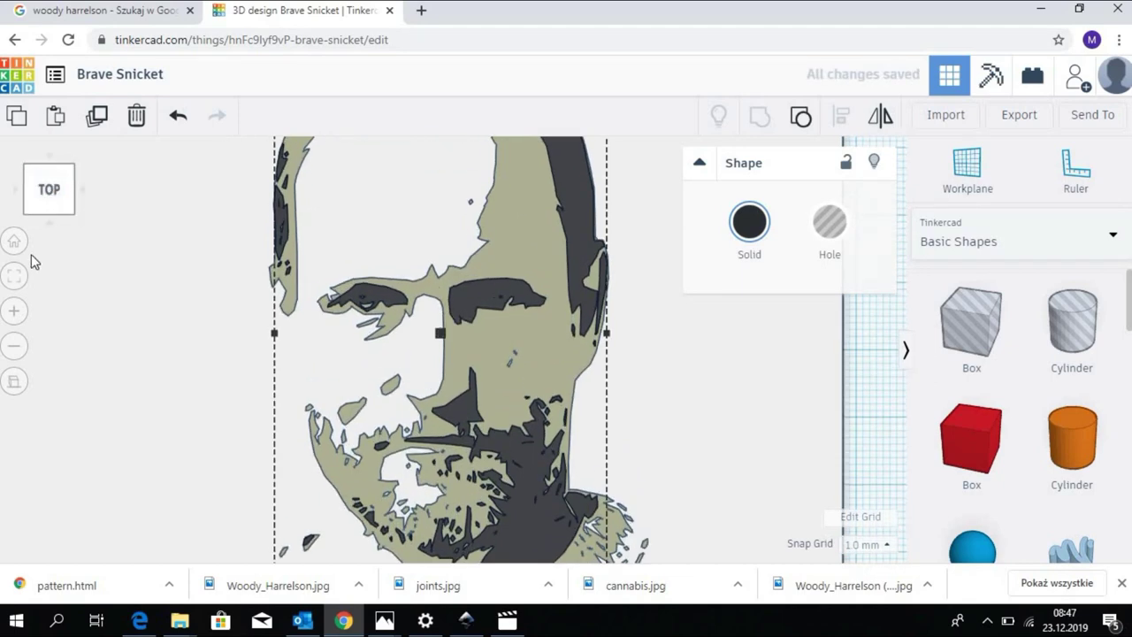
pyautogui.click(15, 350)
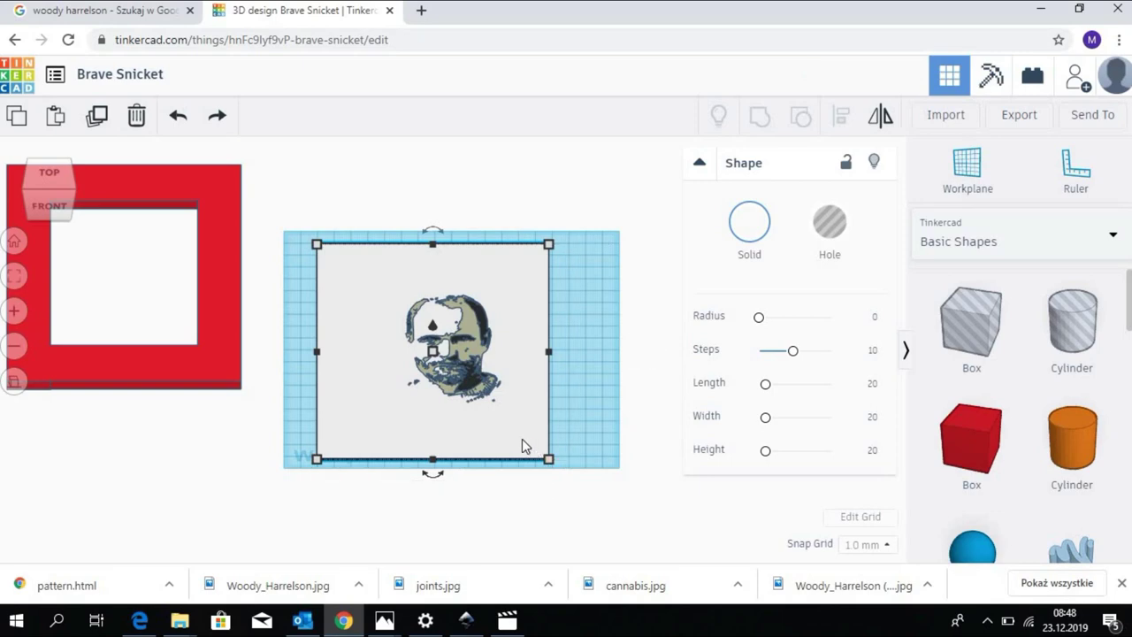
# Centre the red frame over the backing and portrait, checking alignment in top view.
pyautogui.moveTo(522, 439); pyautogui.dragTo(537, 435)
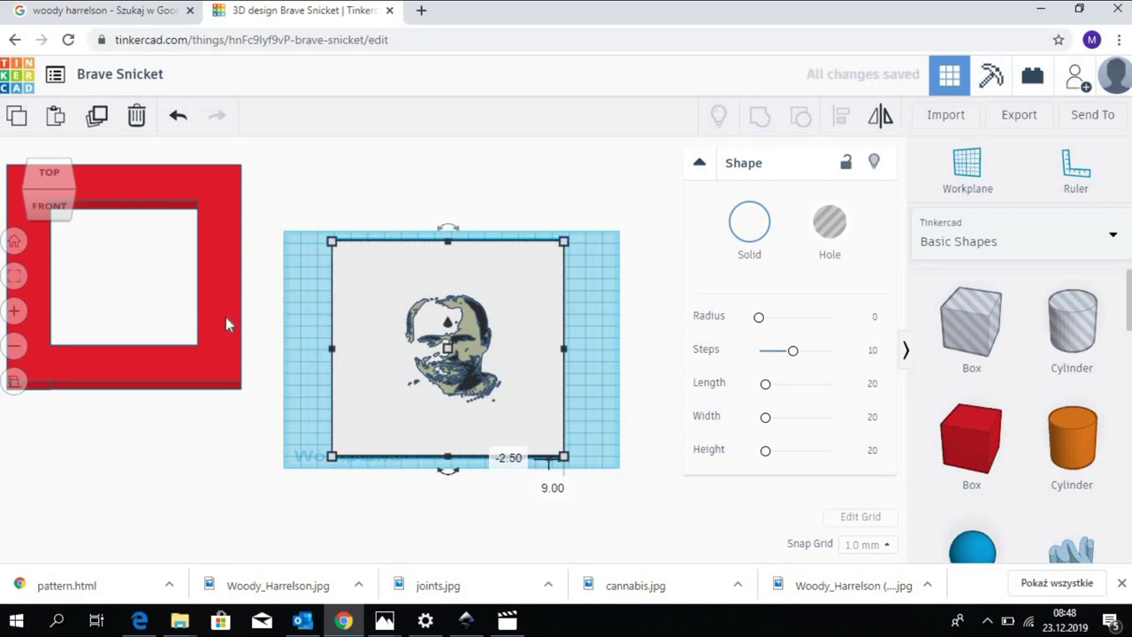
pyautogui.moveTo(225, 324); pyautogui.dragTo(326, 350)
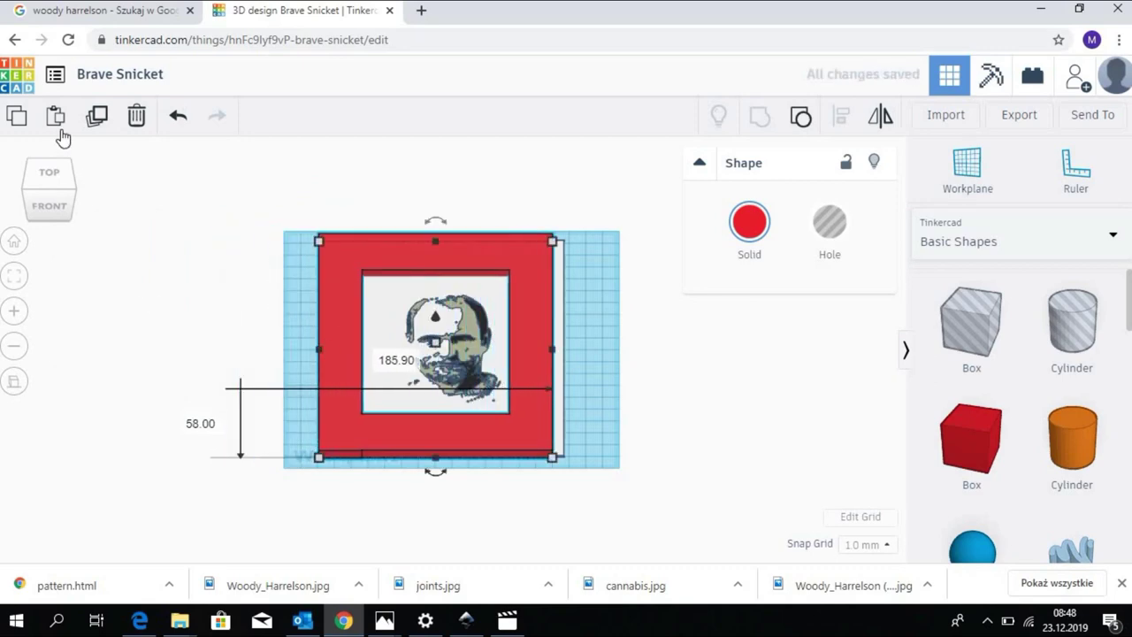
pyautogui.click(48, 174)
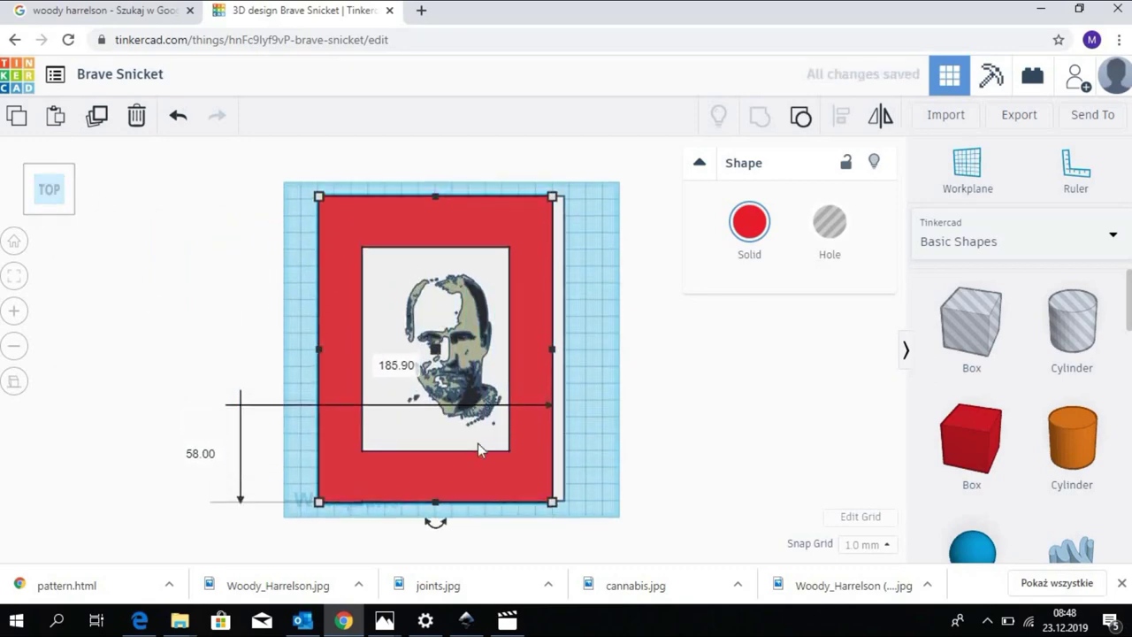
pyautogui.moveTo(527, 483); pyautogui.dragTo(541, 483)
pyautogui.click(162, 391)
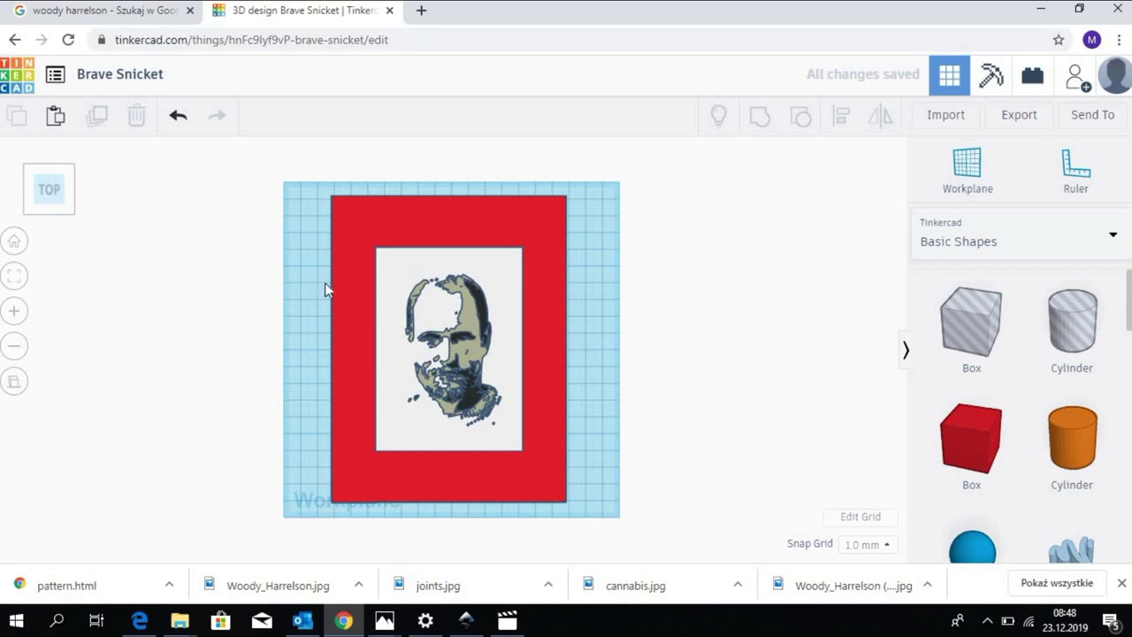
# Group the frame, backing and both face layers into one object.
pyautogui.moveTo(309, 189); pyautogui.dragTo(589, 516)
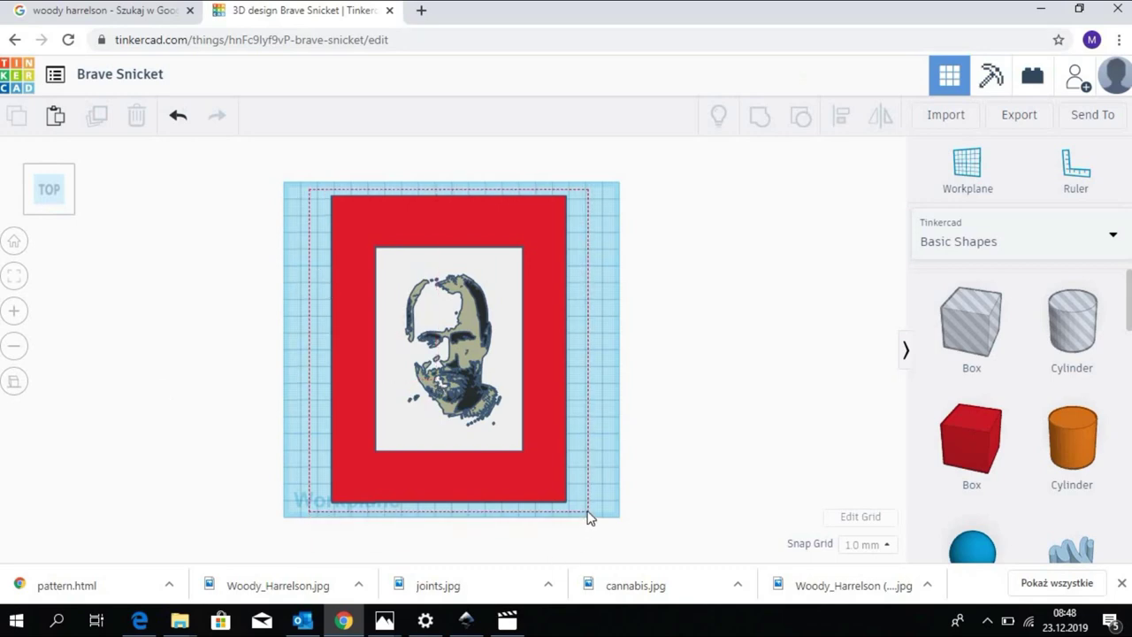
pyautogui.click(759, 117)
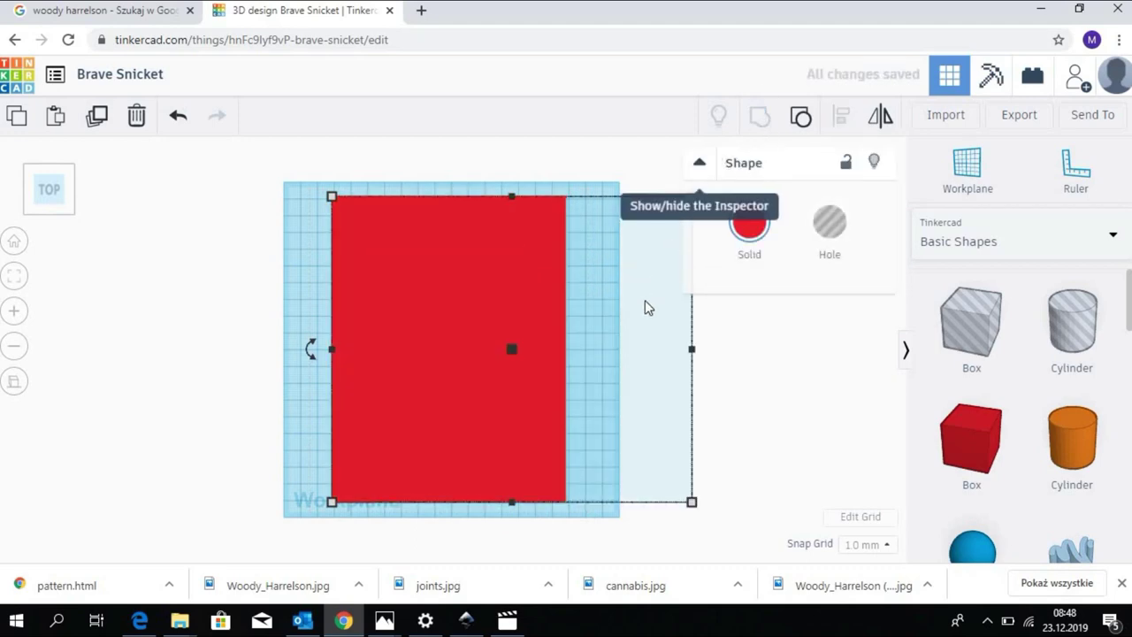
pyautogui.click(608, 349)
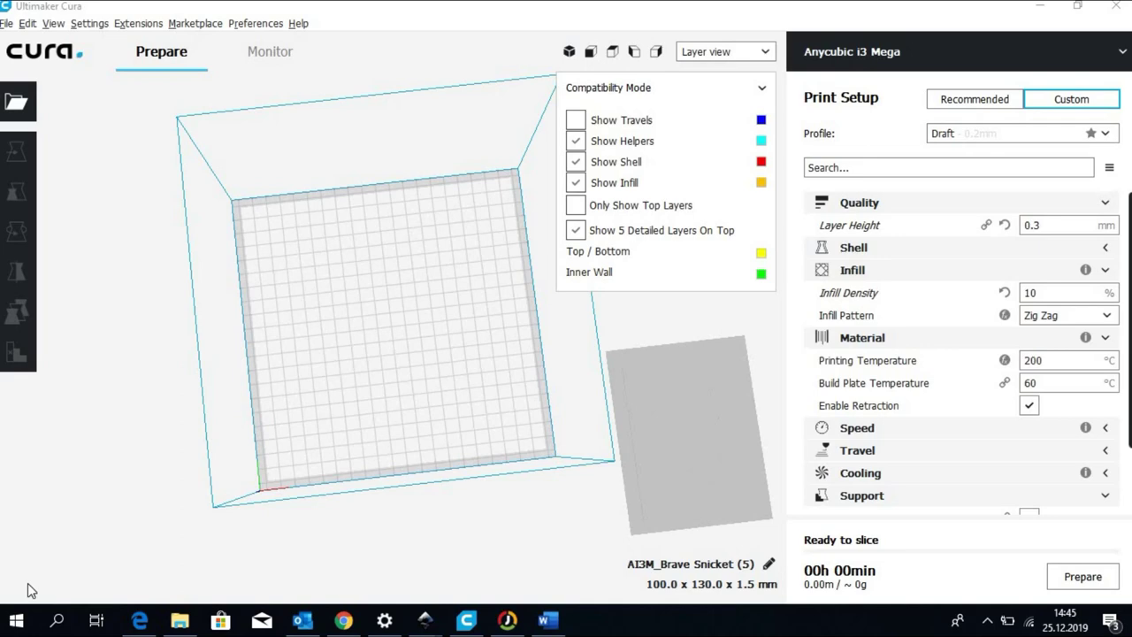
# Open Brave Snicket (7) in Cura and slice it: 00h 45min, 4.42 m filament.
pyautogui.click(8, 23)
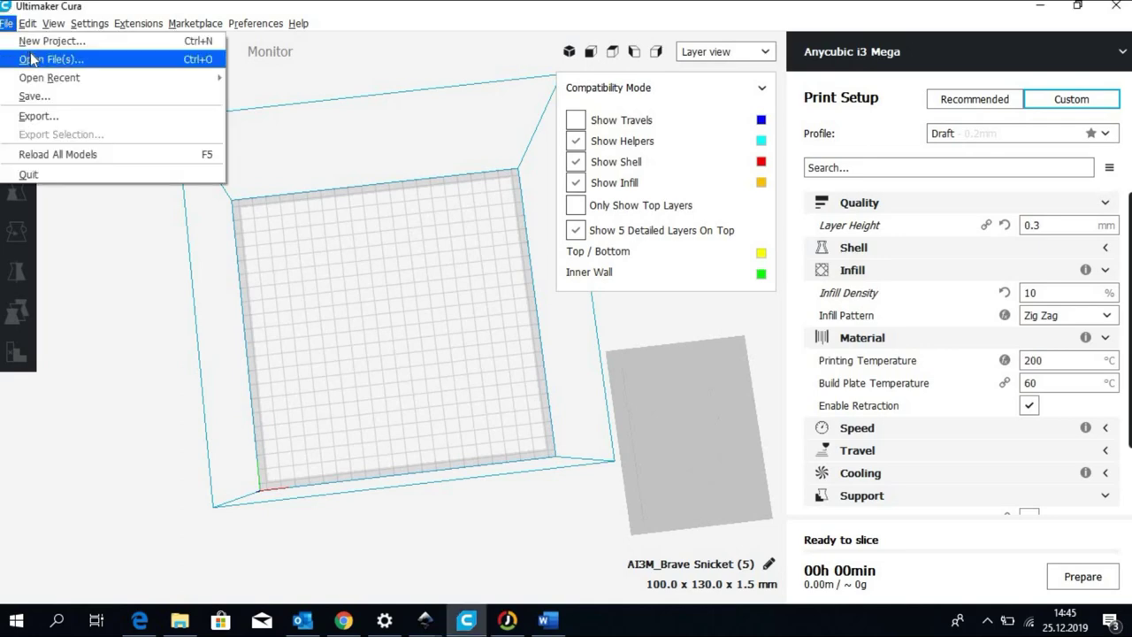
pyautogui.click(31, 59)
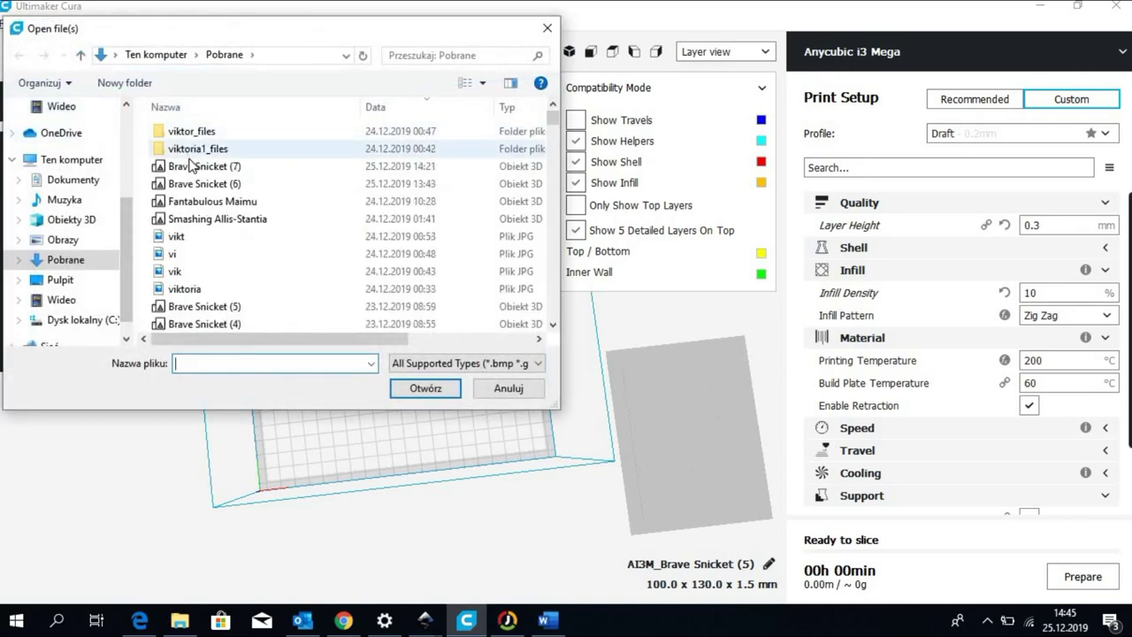
pyautogui.doubleClick(190, 166)
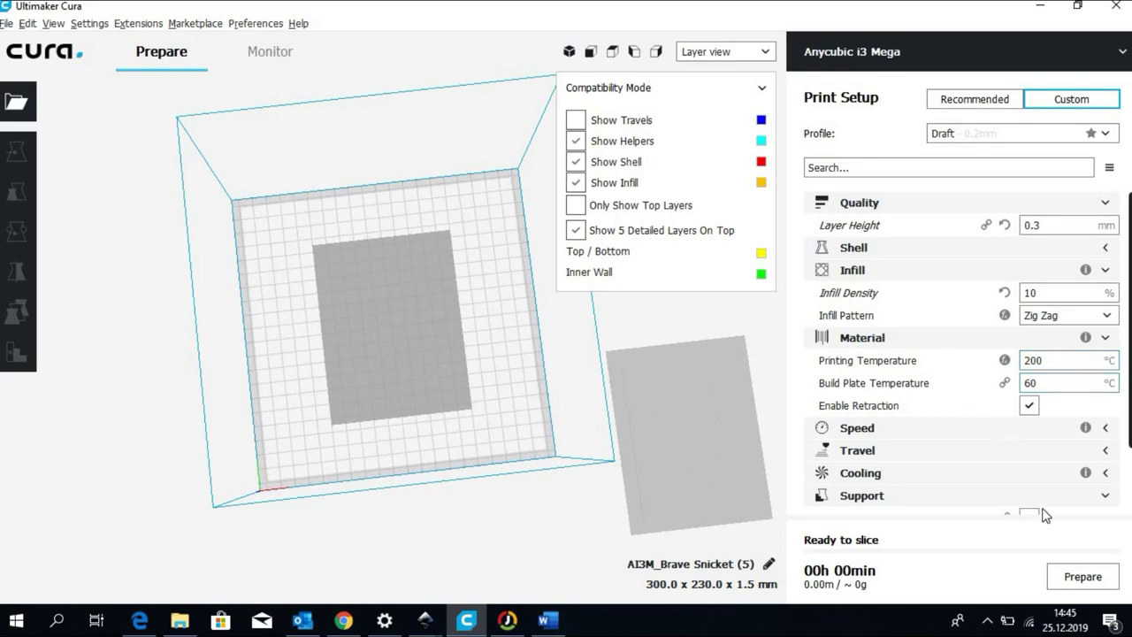
pyautogui.click(1069, 581)
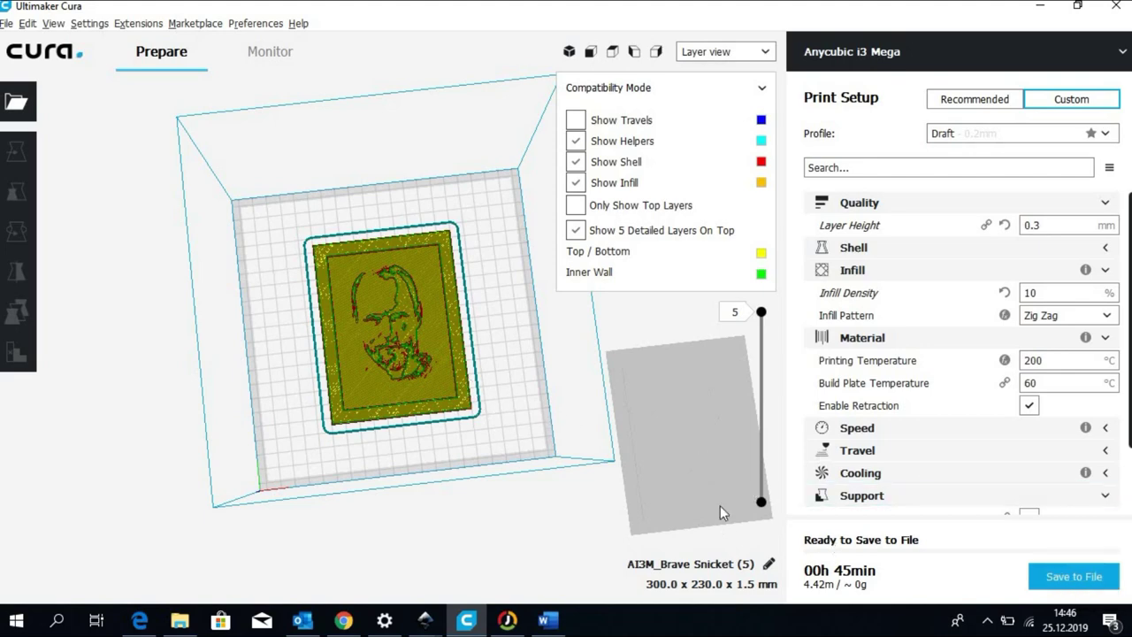
pyautogui.moveTo(839, 576)
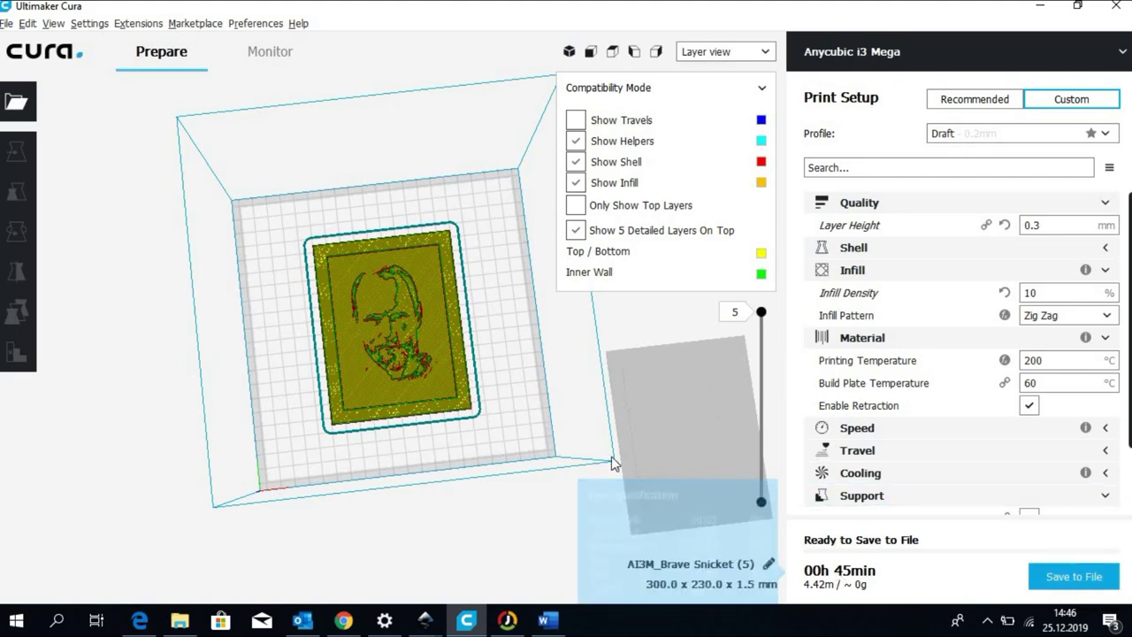